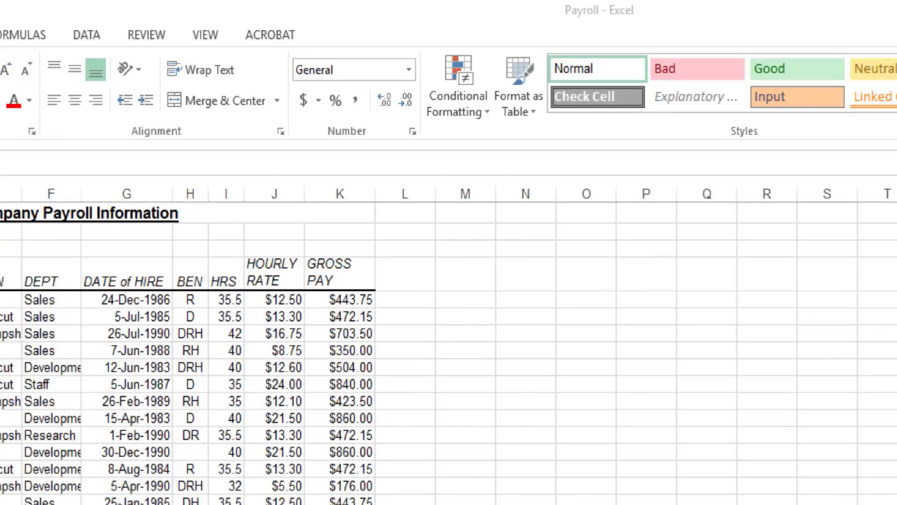
Step: Open the program options and bring up the management dialog for COM Add-ins
mouse_move(290, 3)
mouse_down()
mouse_move(377, 45)
mouse_move(413, 47)
mouse_up()
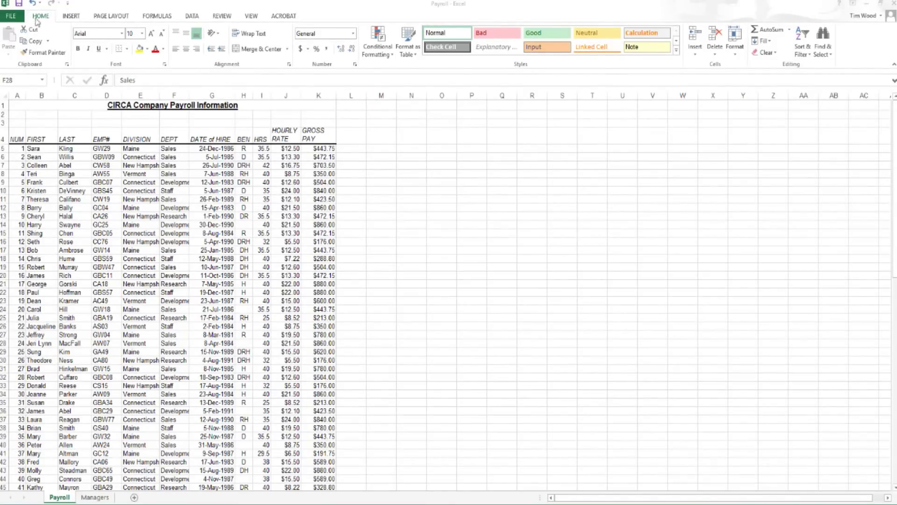
click(18, 21)
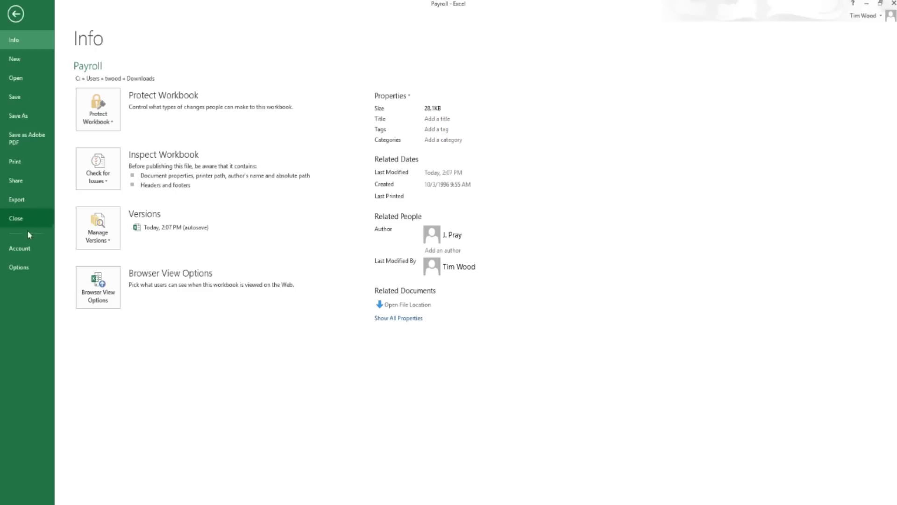
click(29, 267)
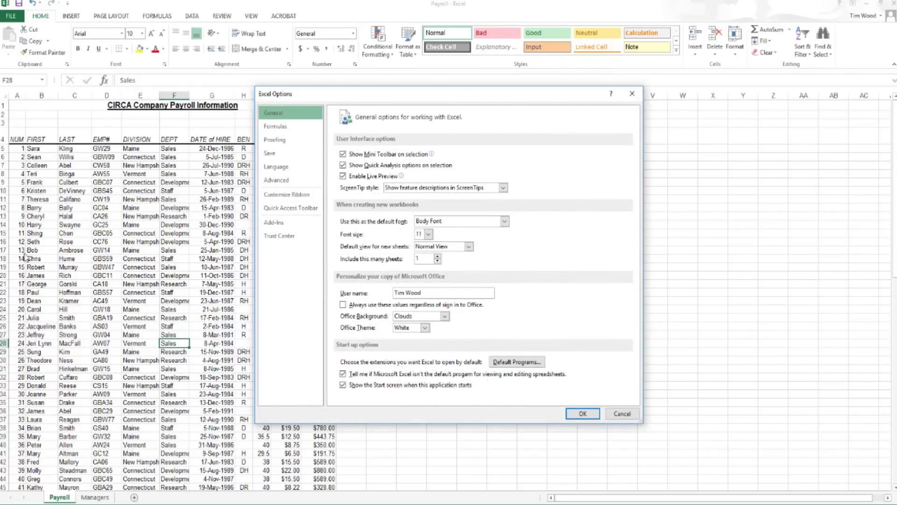
click(280, 227)
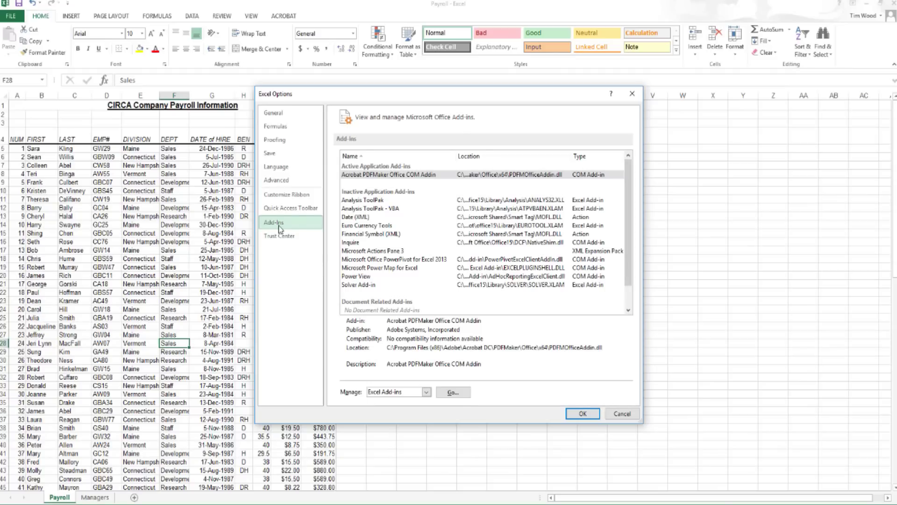
click(427, 392)
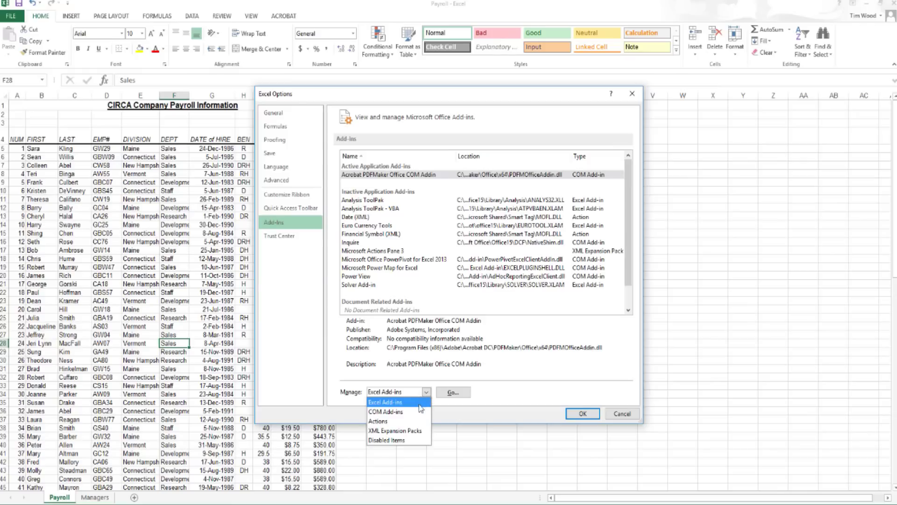
click(420, 414)
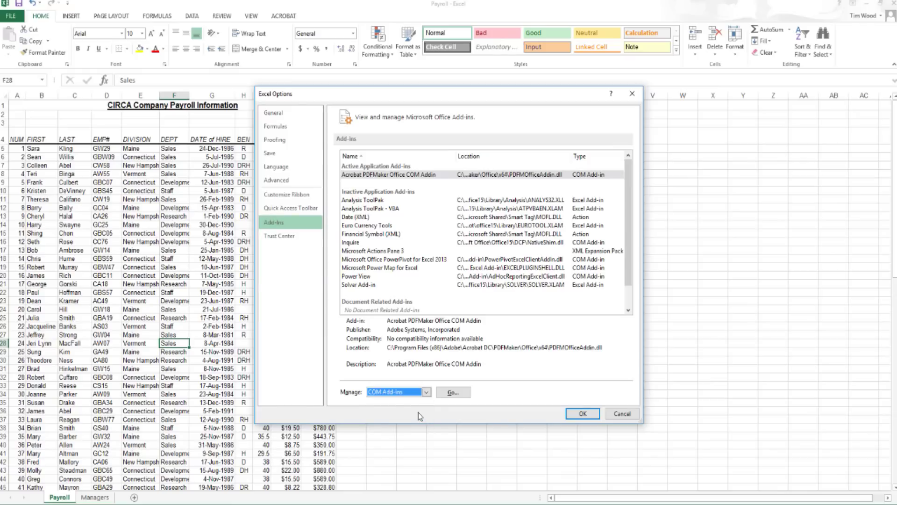
click(452, 392)
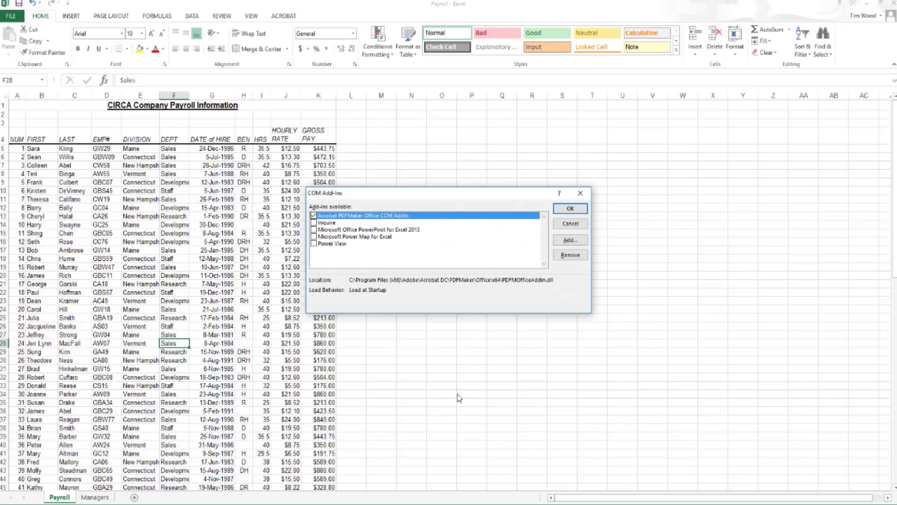
Step: Enable the Microsoft Office PowerPivot for Excel 2013 add-in and disable the Acrobat PDFMaker Office COM Addin
click(313, 230)
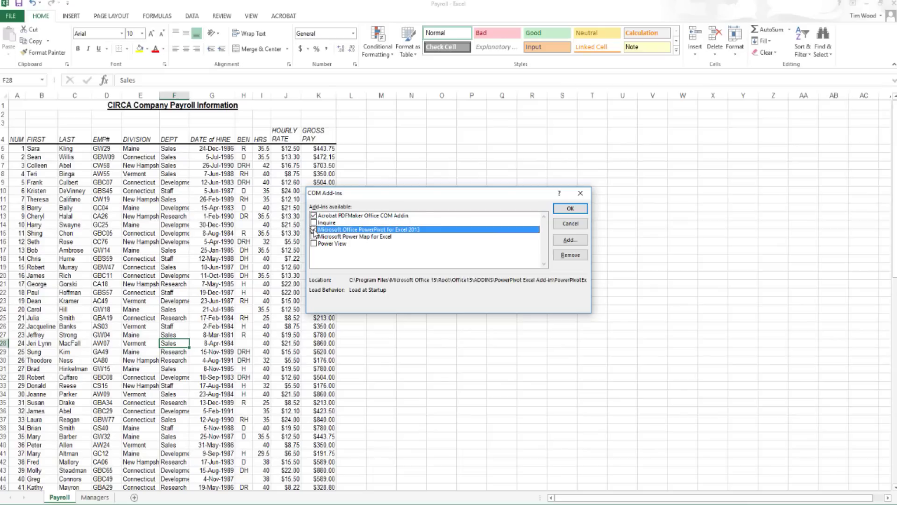
click(314, 216)
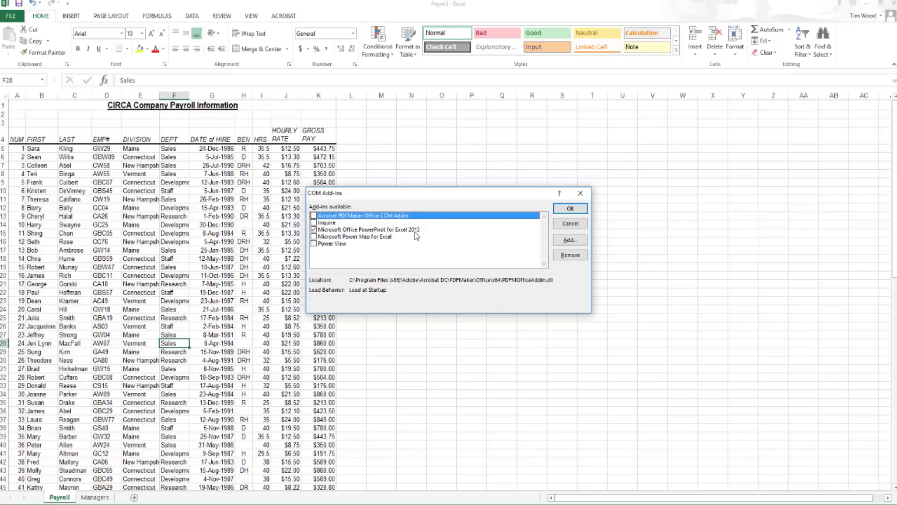
click(570, 208)
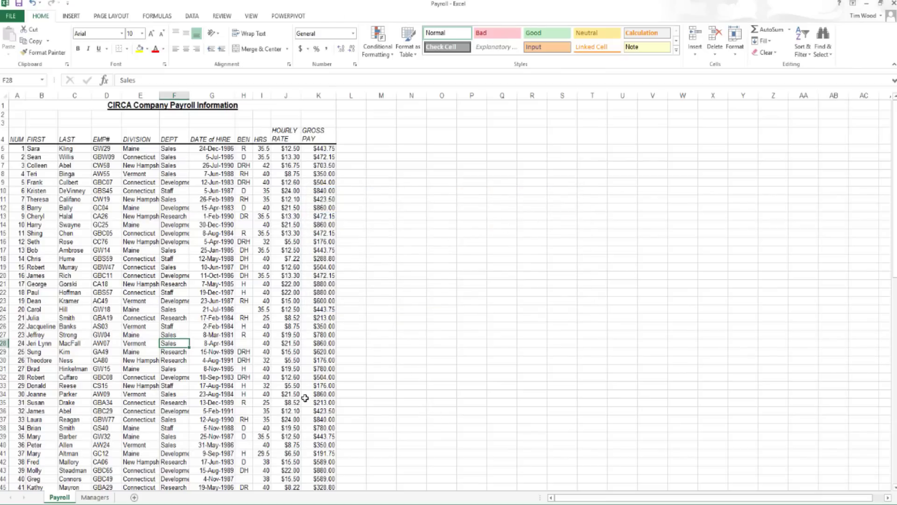
Step: Create a blank workbook, open its PowerPivot data model window, and position that window in front of the workbooks
click(289, 16)
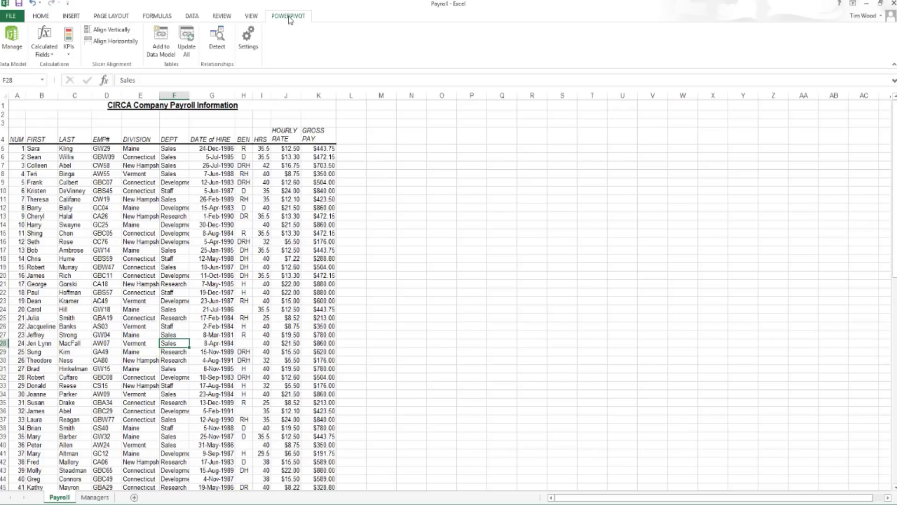
key(ctrl+n)
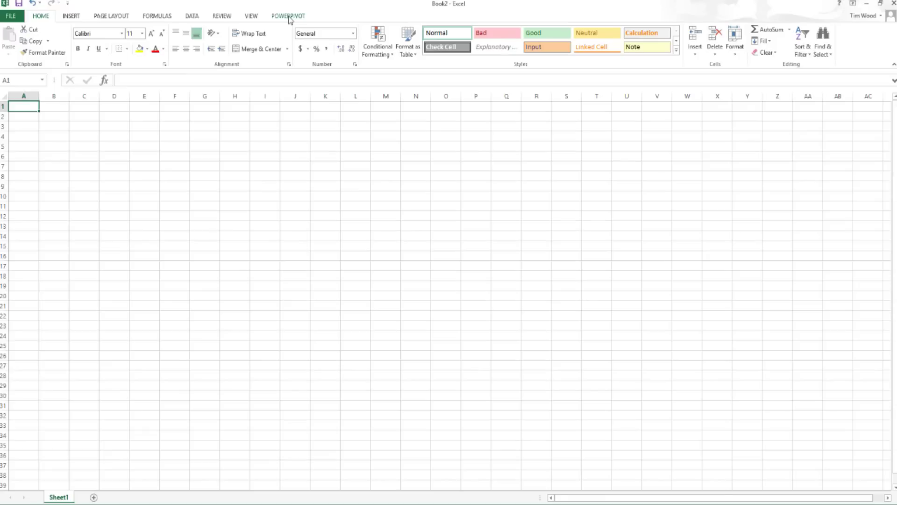
click(289, 17)
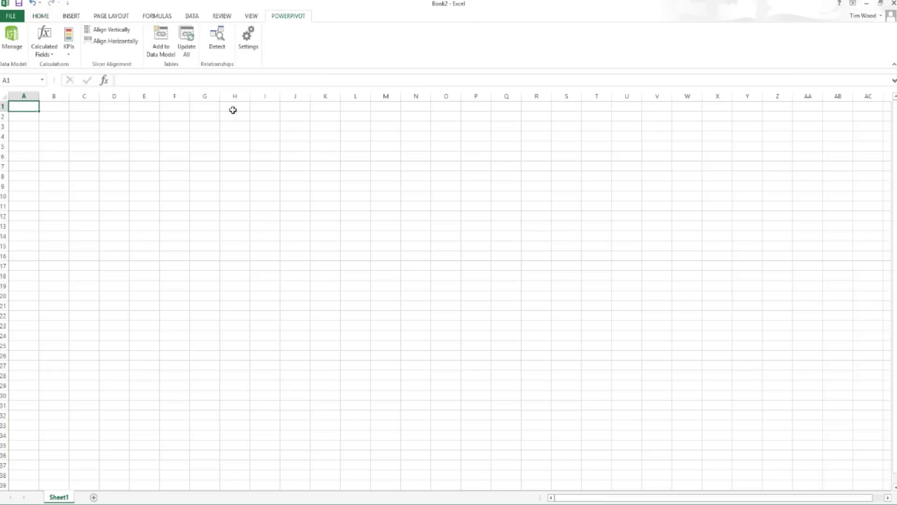
click(15, 45)
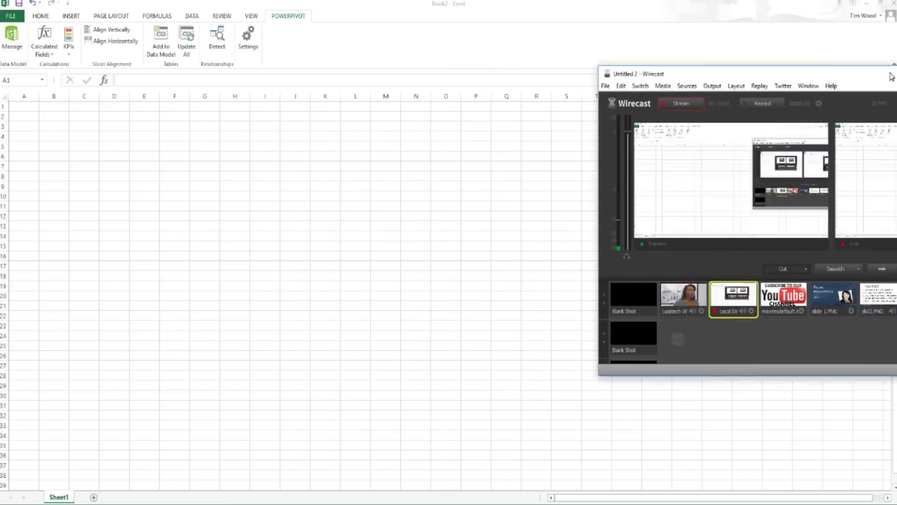
drag(896, 89, 501, 71)
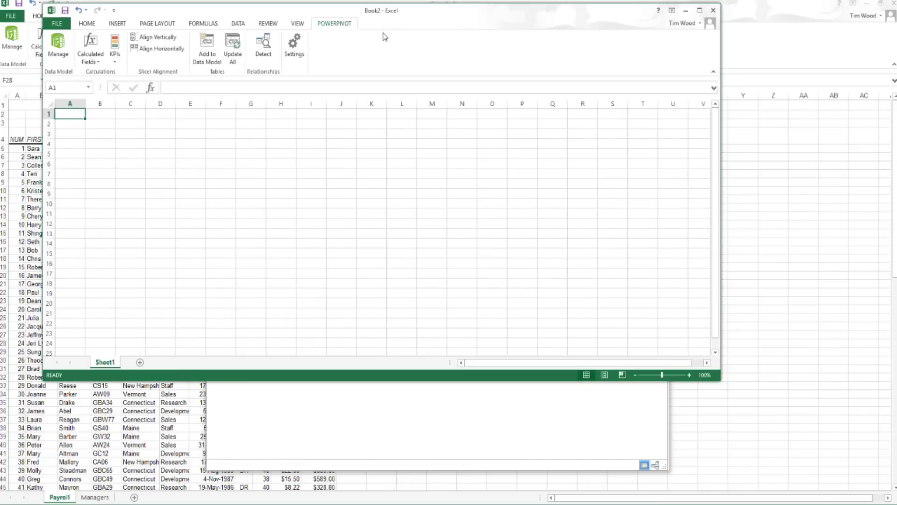
mouse_move(392, 63)
mouse_down()
mouse_move(416, 67)
mouse_move(408, 61)
mouse_up()
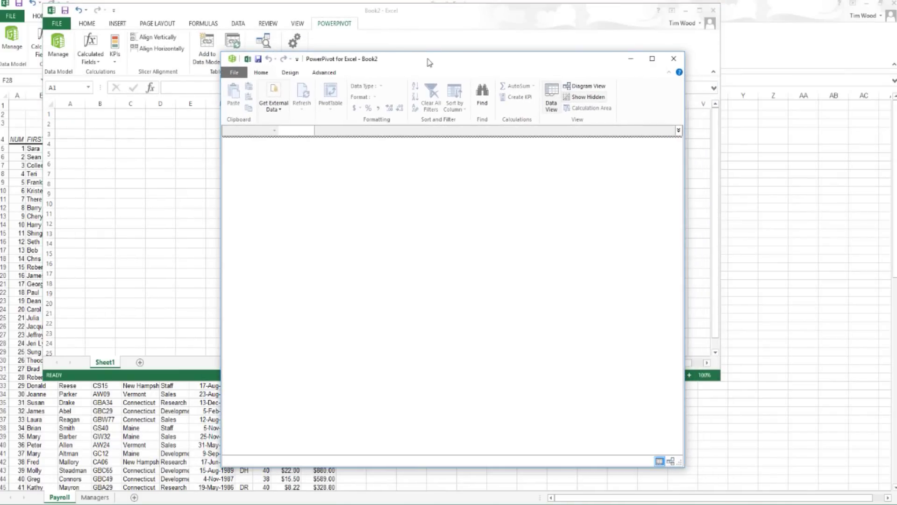
drag(408, 67, 378, 40)
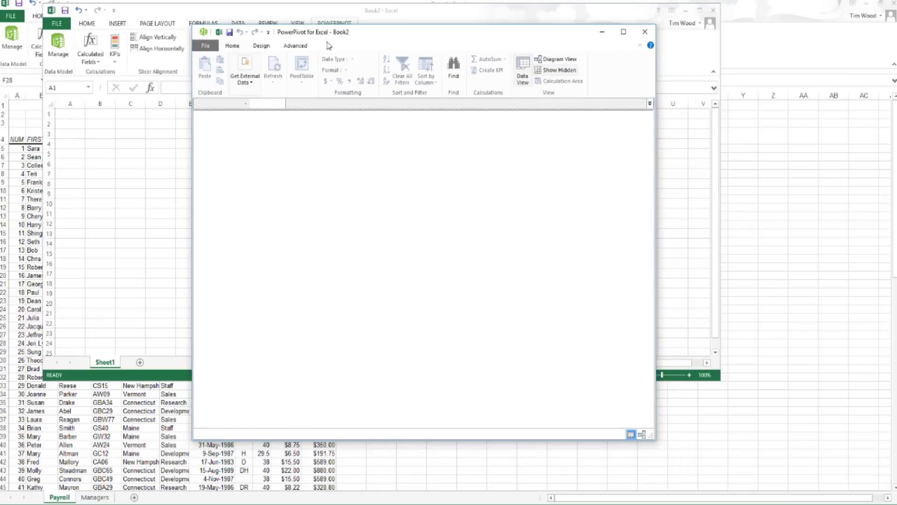
click(245, 84)
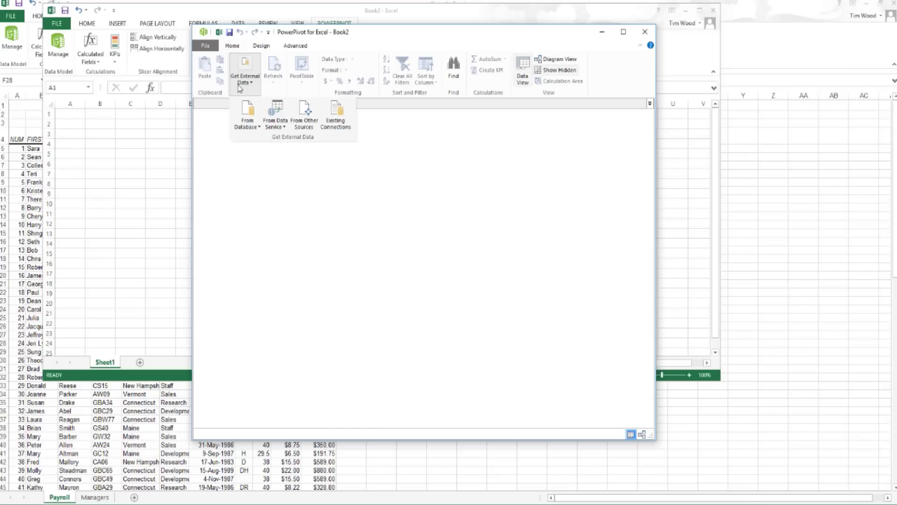
click(279, 124)
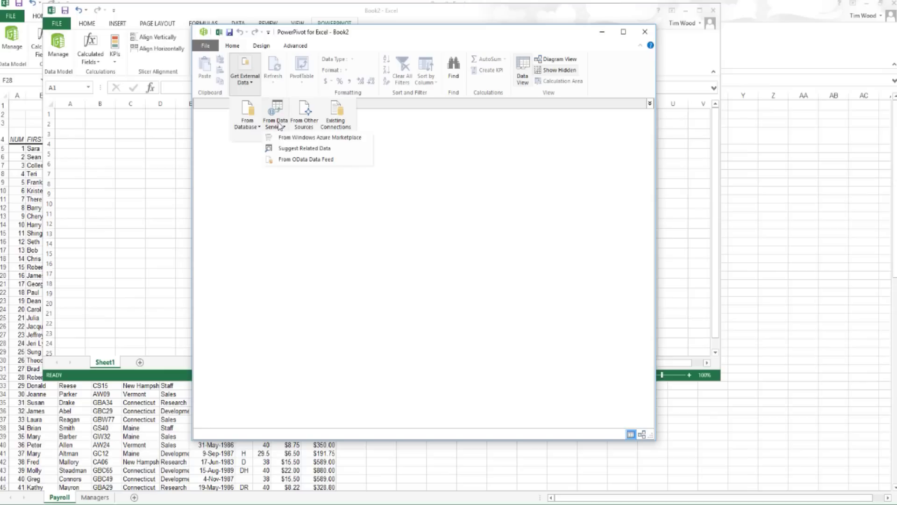
click(304, 125)
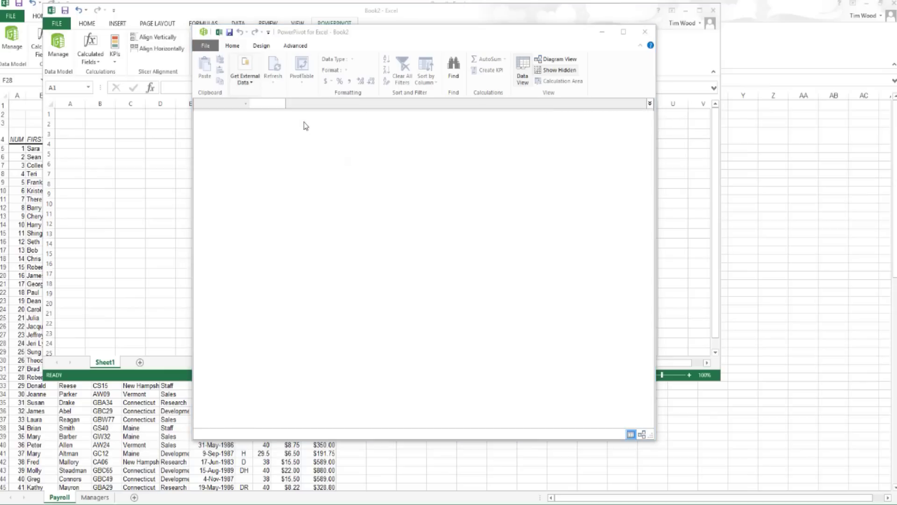
mouse_move(536, 187)
mouse_down()
mouse_move(526, 309)
mouse_move(537, 181)
mouse_up()
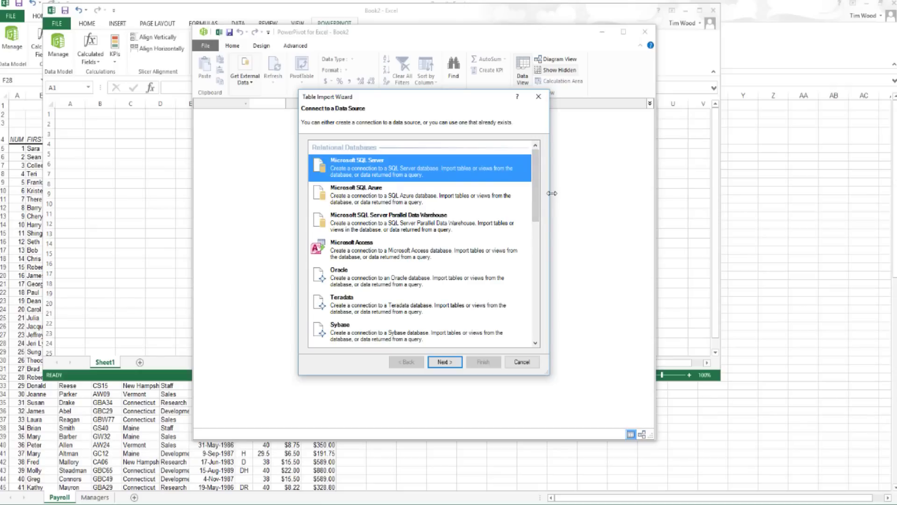
click(538, 97)
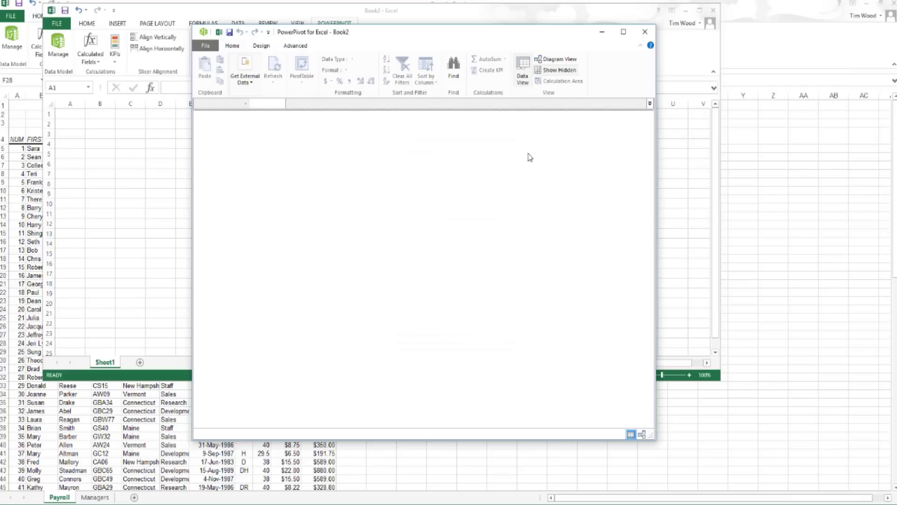
Step: Connect the data model to the ContosoSales Access database stored on the Desktop
click(246, 80)
click(251, 124)
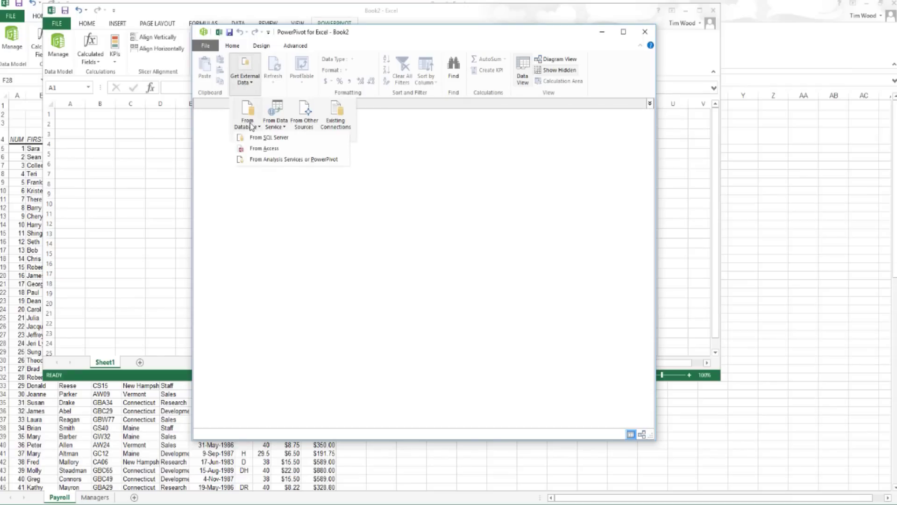
click(264, 149)
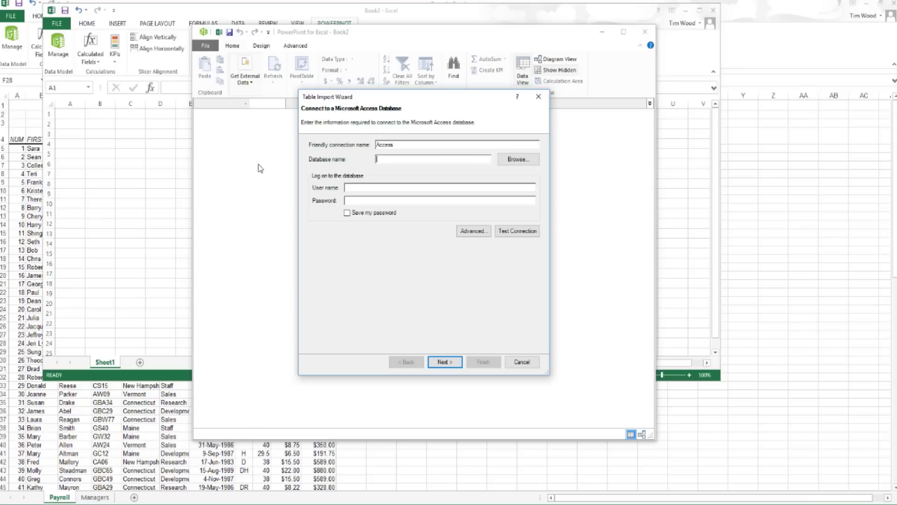
click(517, 164)
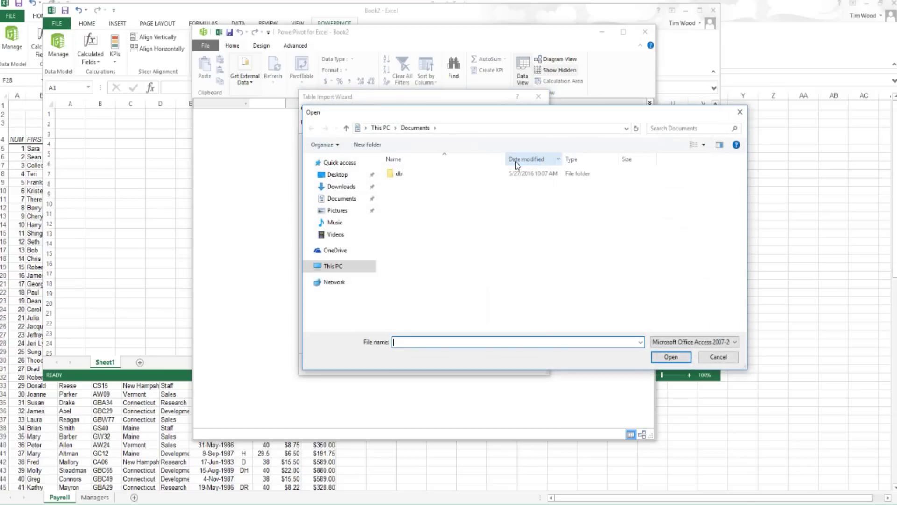
click(346, 175)
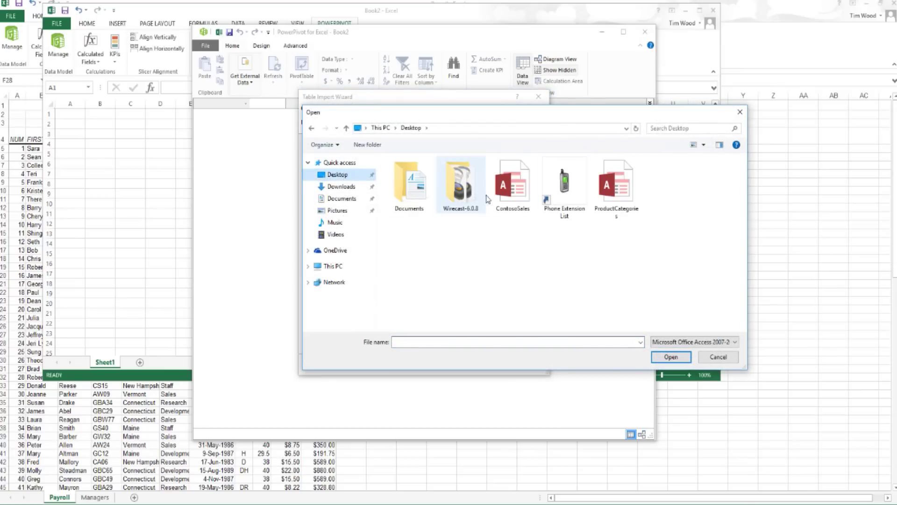
click(518, 201)
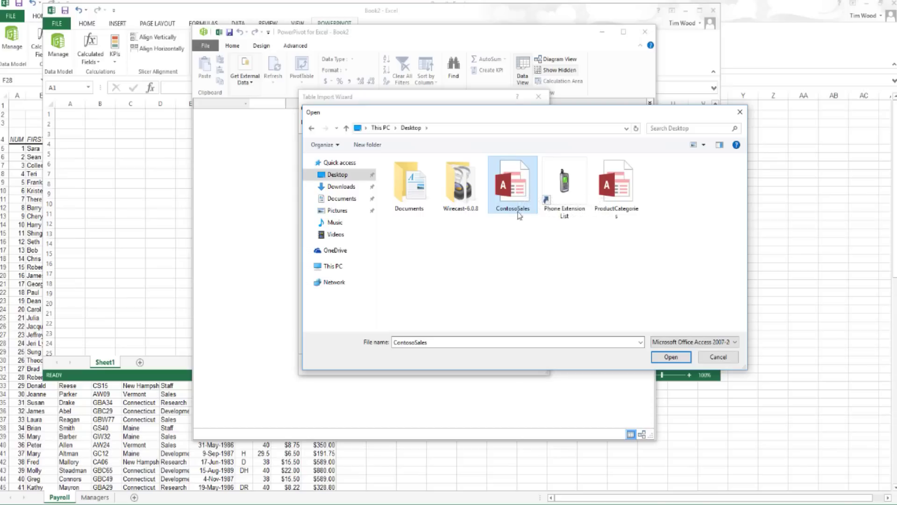
click(671, 357)
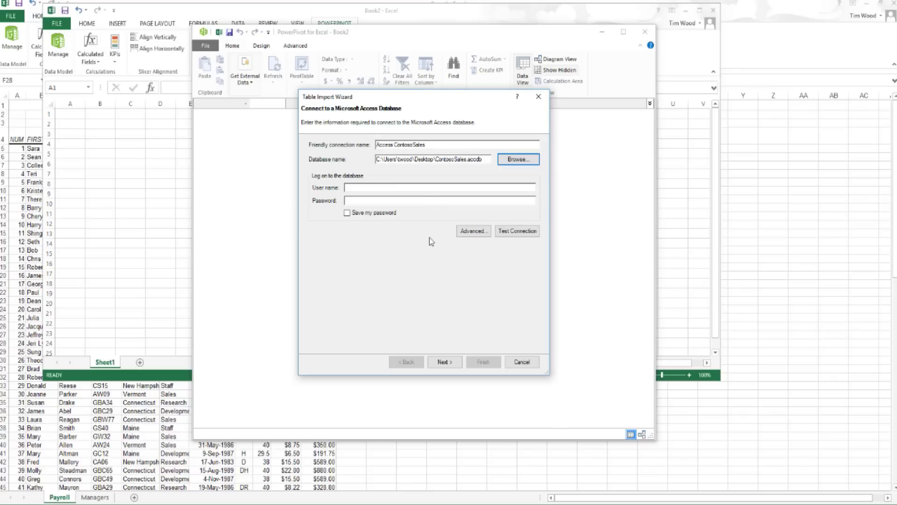
click(446, 363)
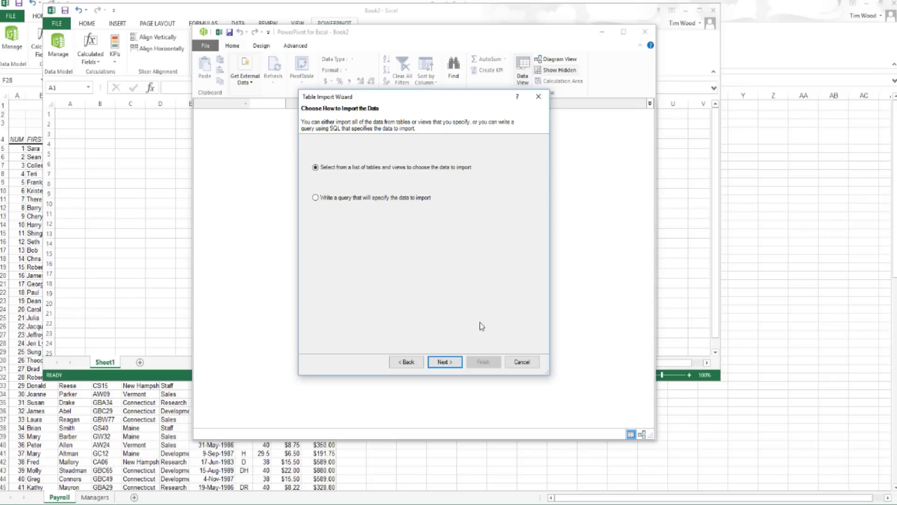
Step: Import the DimChannel, DimDate, DimProduct, DimProductSubcategory and FactSales tables from the list of tables and views
click(446, 362)
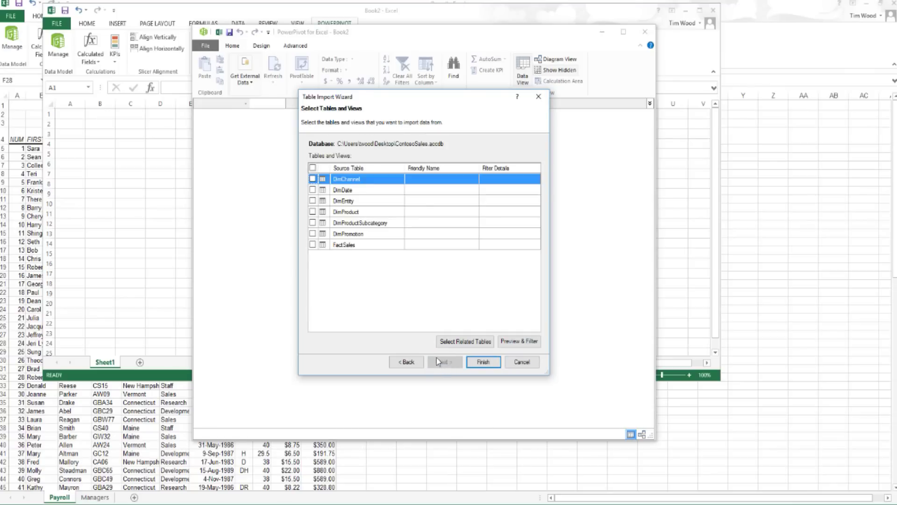
click(312, 179)
click(312, 190)
click(313, 212)
click(312, 223)
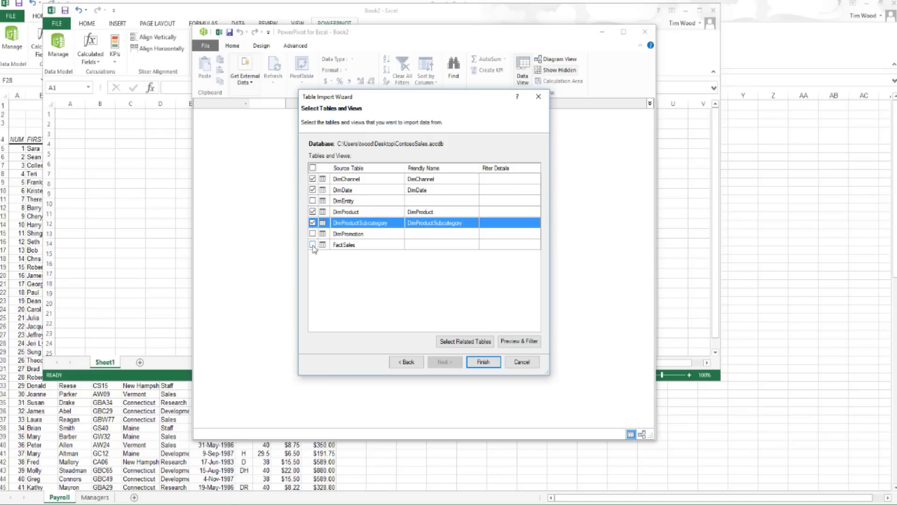
click(312, 245)
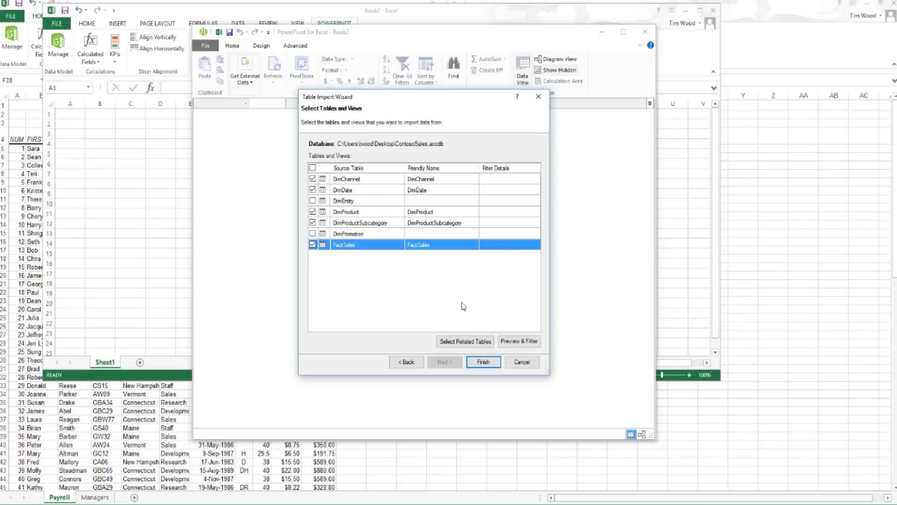
click(486, 363)
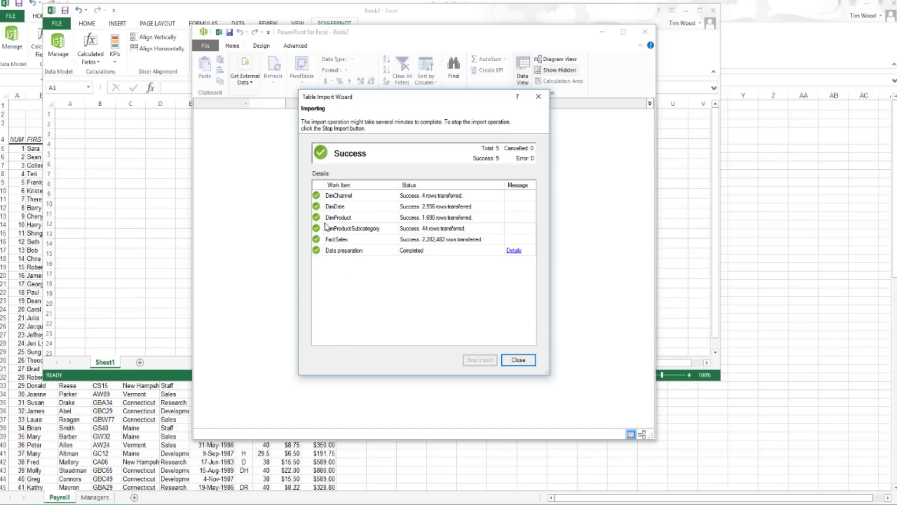
click(517, 361)
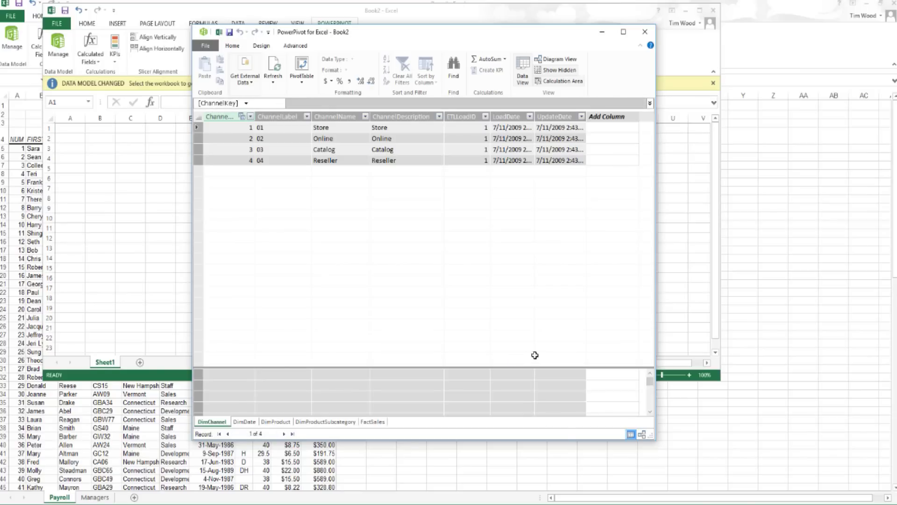
Step: Review the rows of the imported DimDate, DimProduct, DimProductSubcategory and FactSales tables
click(242, 424)
click(275, 423)
click(306, 423)
click(372, 423)
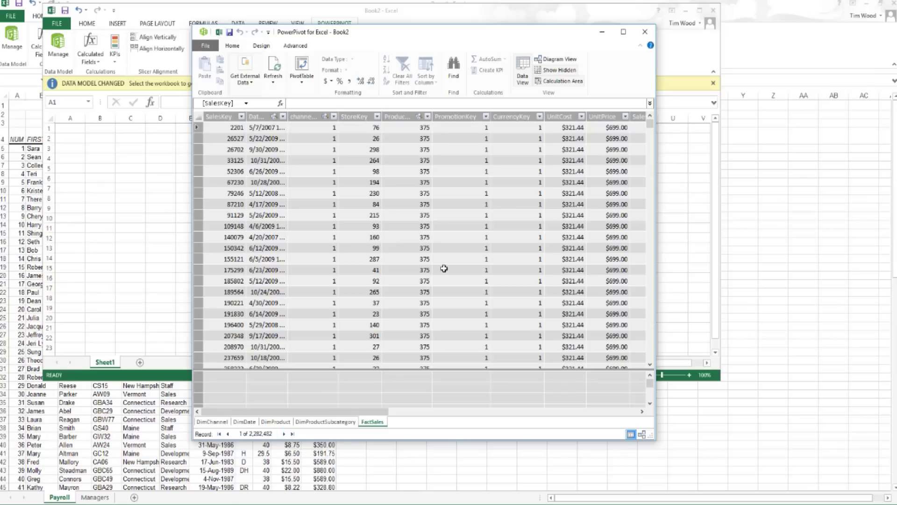
Step: Display the data model as a diagram, spacing out the DimProduct and FactSales tables and lengthening FactSales to show more fields
click(561, 62)
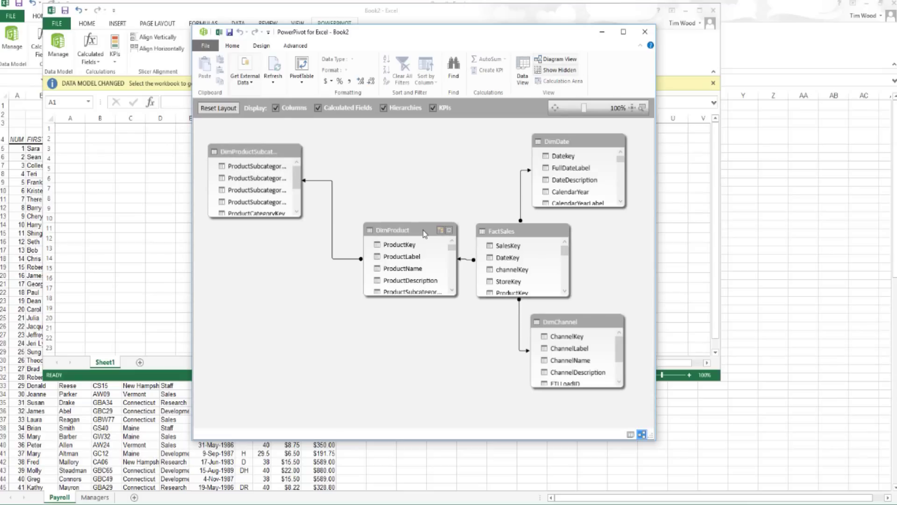
drag(422, 230, 334, 272)
drag(513, 235, 433, 174)
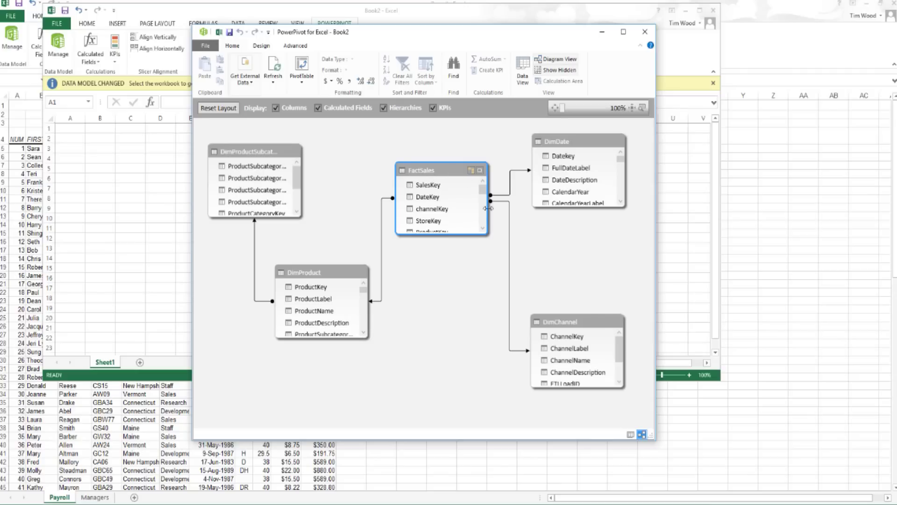
drag(455, 235, 458, 364)
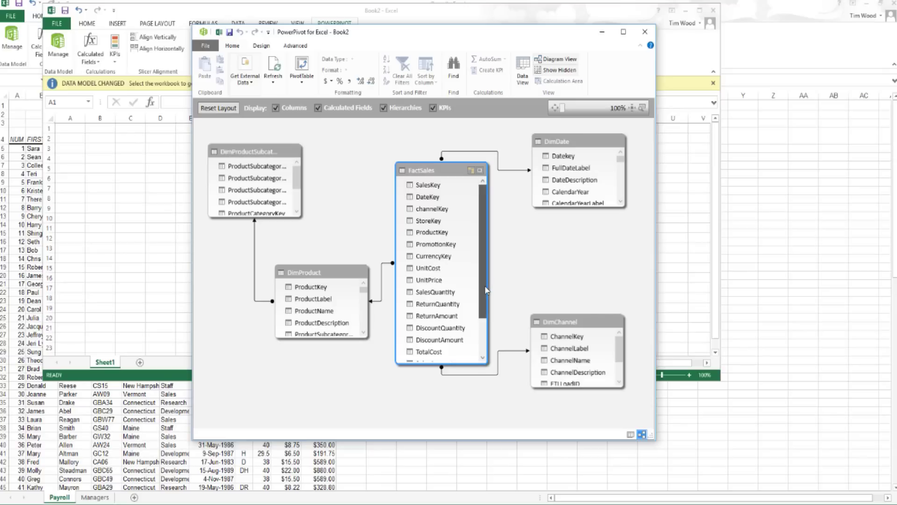
click(392, 264)
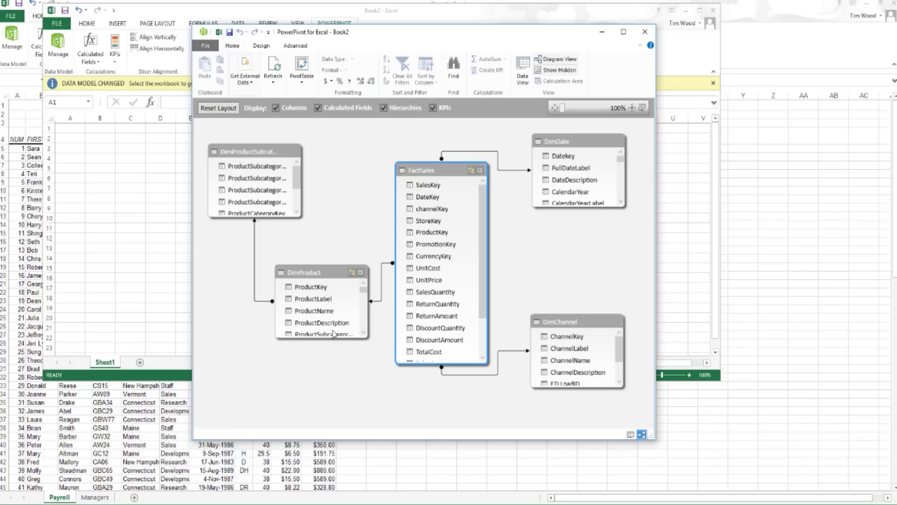
click(434, 198)
right_click(433, 200)
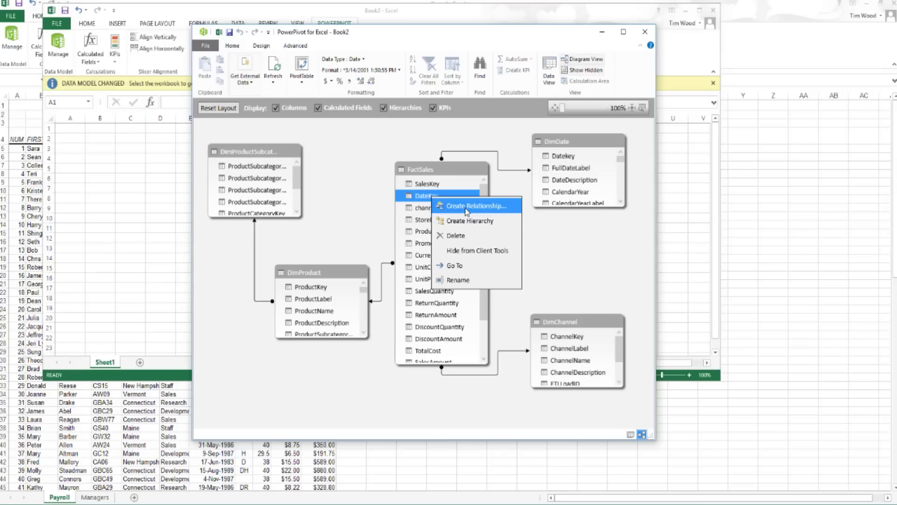
click(465, 178)
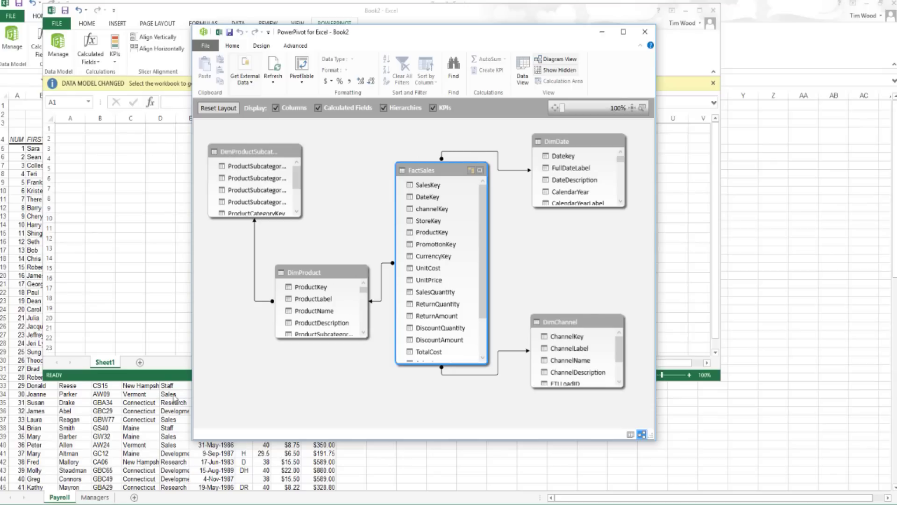
Step: Switch to the Payroll workbook and examine the departments and manager names on the Managers sheet at a larger zoom
click(146, 406)
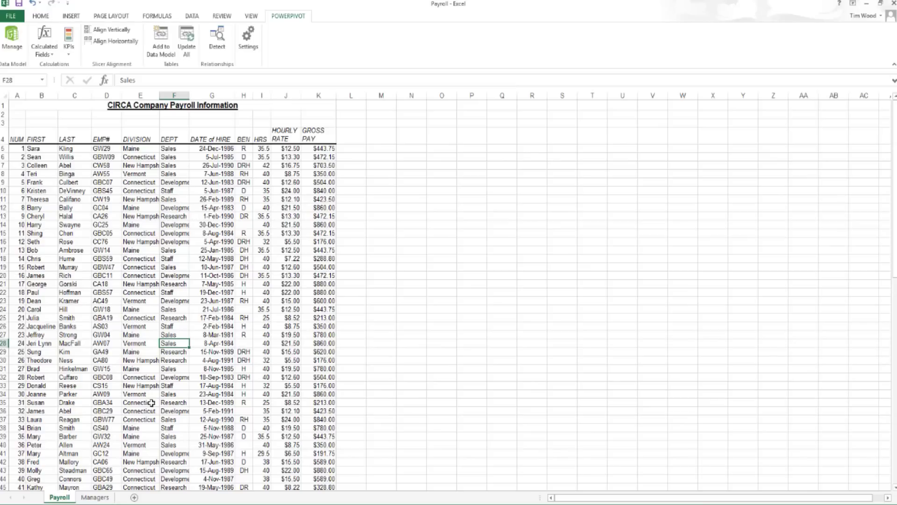
click(95, 498)
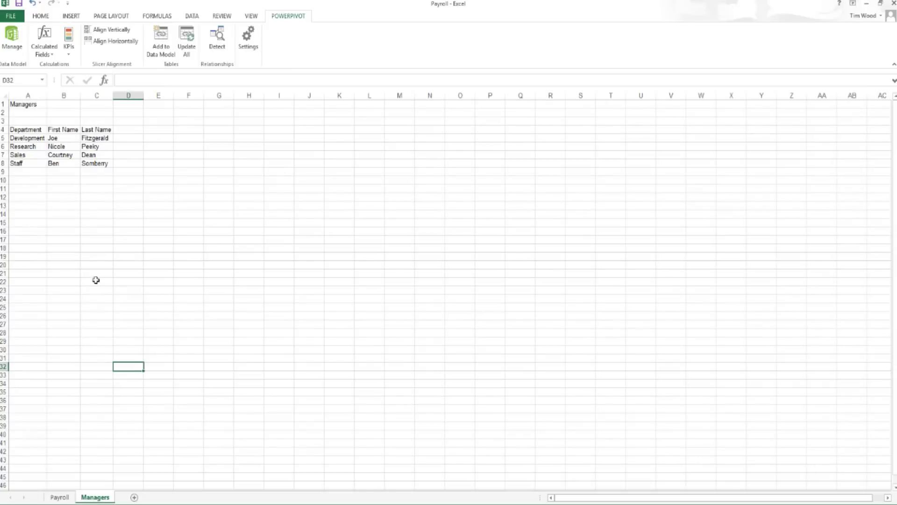
click(38, 129)
drag(29, 138, 33, 172)
scroll(33, 172, up, 7)
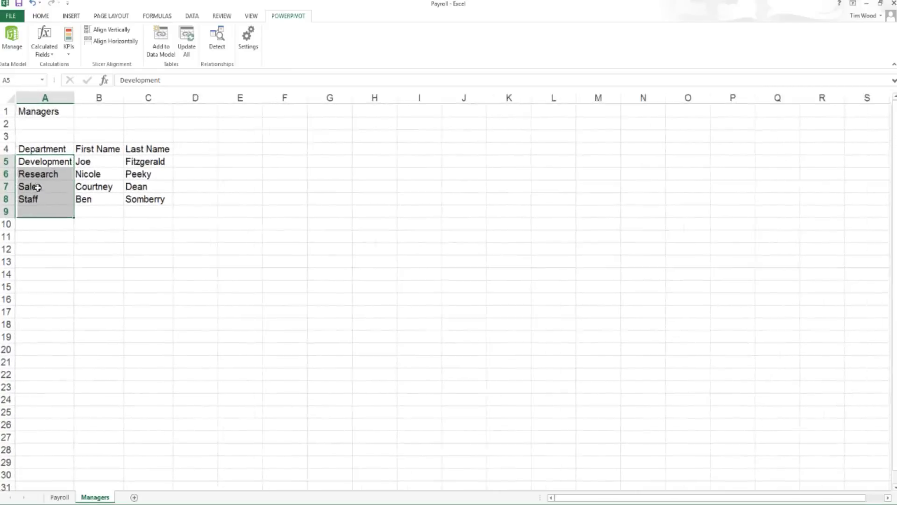
click(121, 187)
click(169, 190)
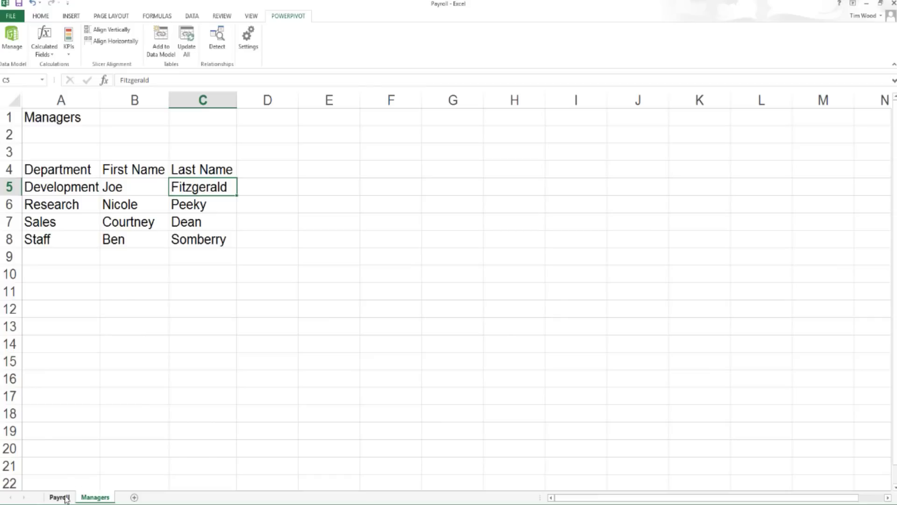
click(129, 191)
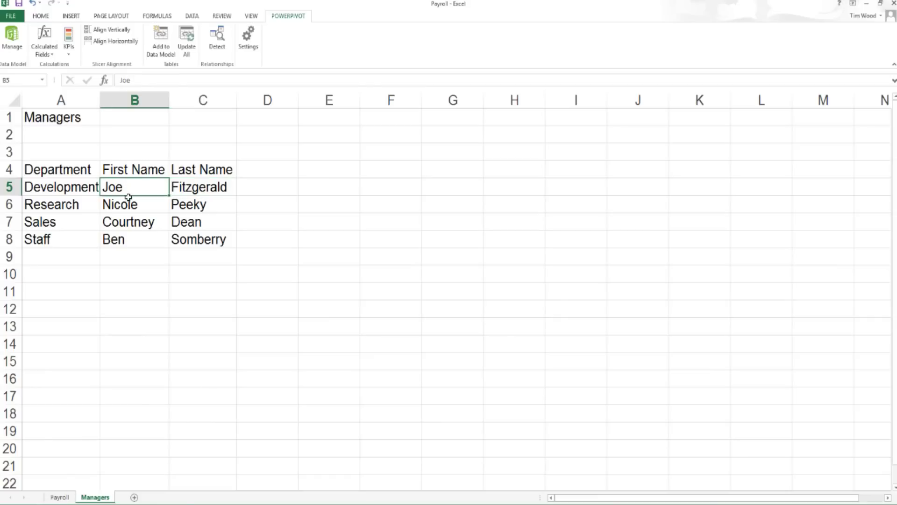
drag(129, 196, 133, 239)
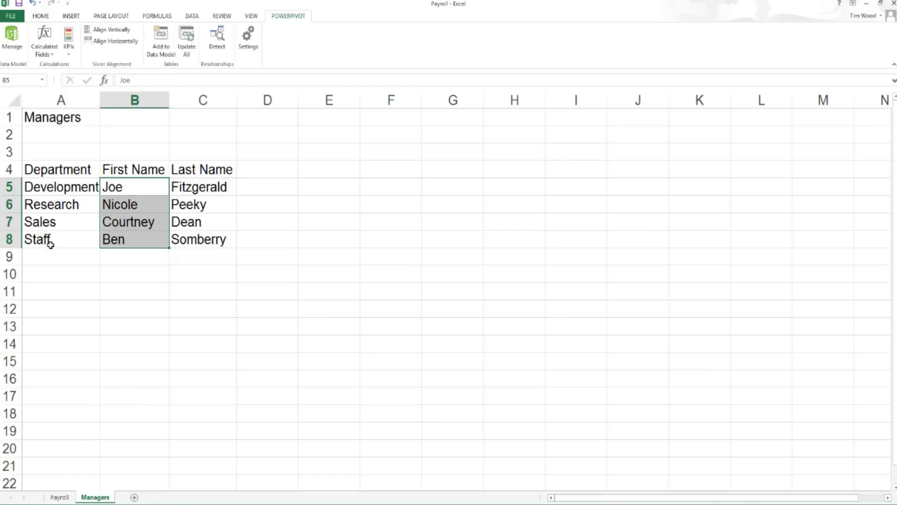
Step: Add the Payroll sheet's data range to the data model as a table with headers, and move the PowerPivot window aside
click(70, 498)
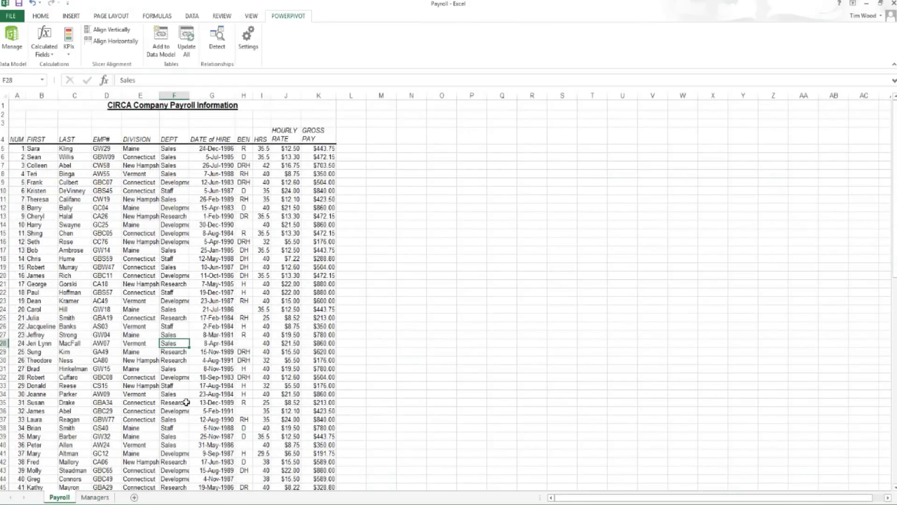
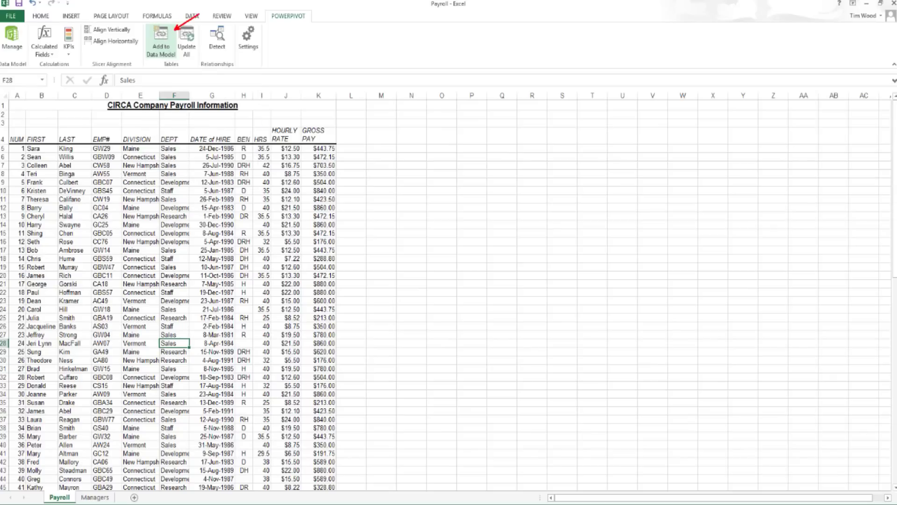
click(161, 46)
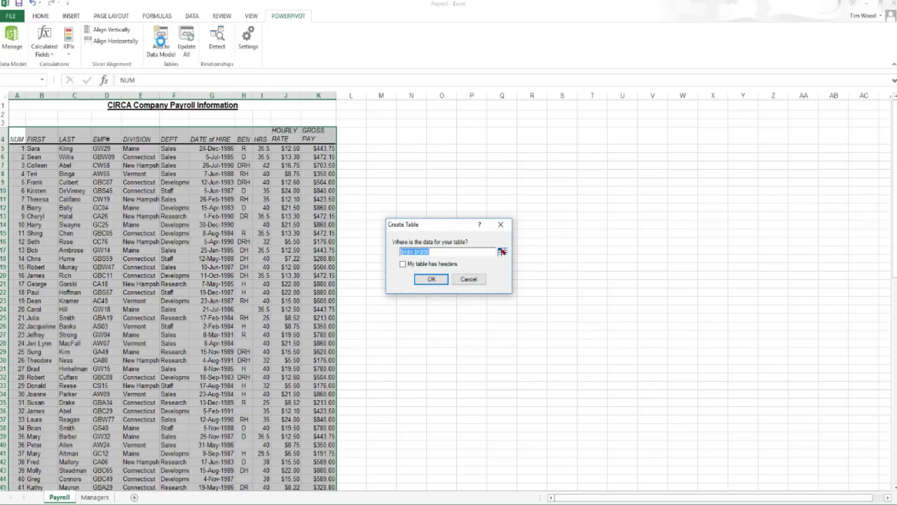
click(403, 264)
click(430, 279)
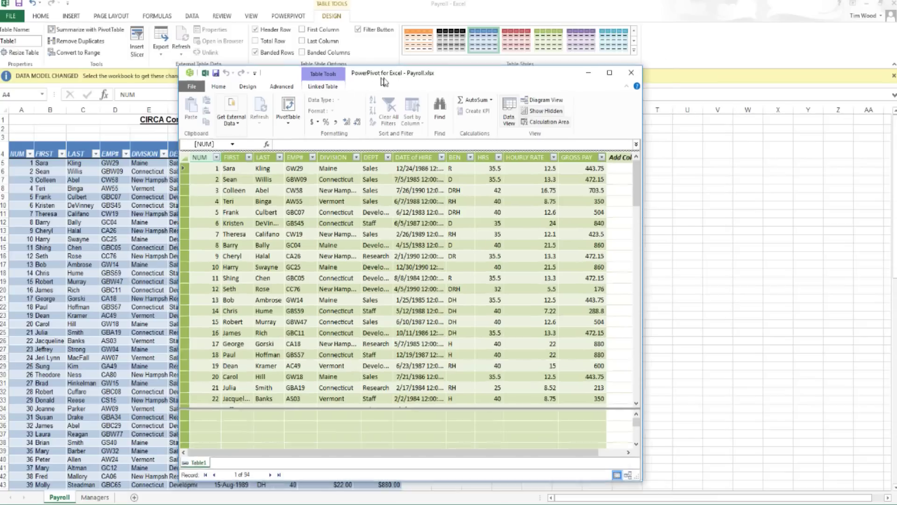
drag(379, 83, 486, 88)
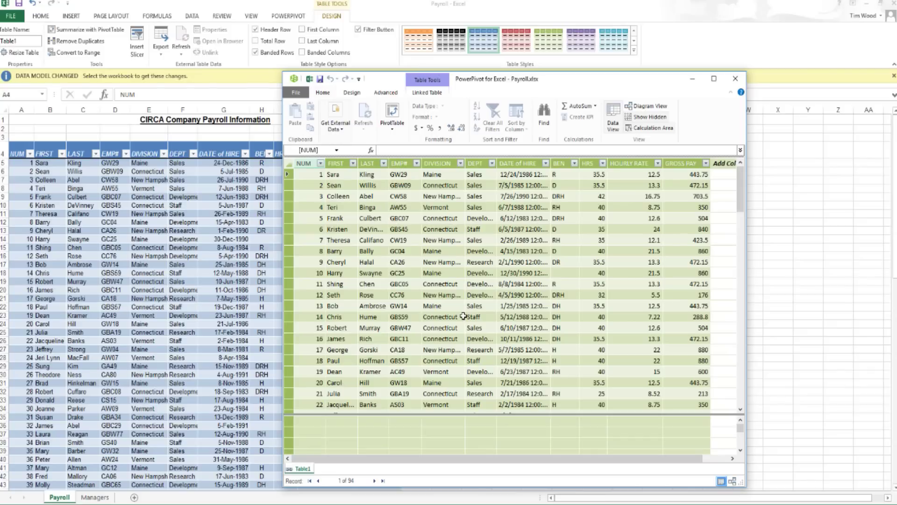
Step: Add the Managers sheet's department and name range to the data model as a table with headers, and reposition the PowerPivot window
key(alt+Tab)
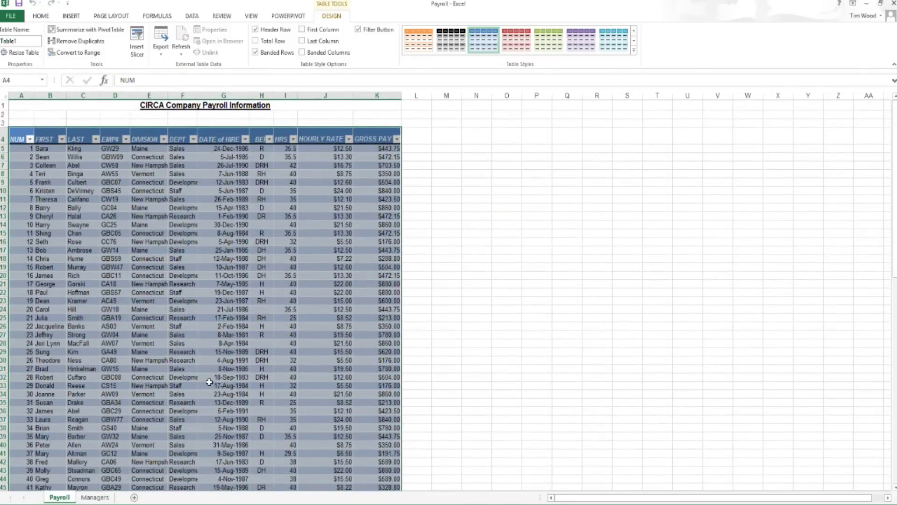
click(95, 498)
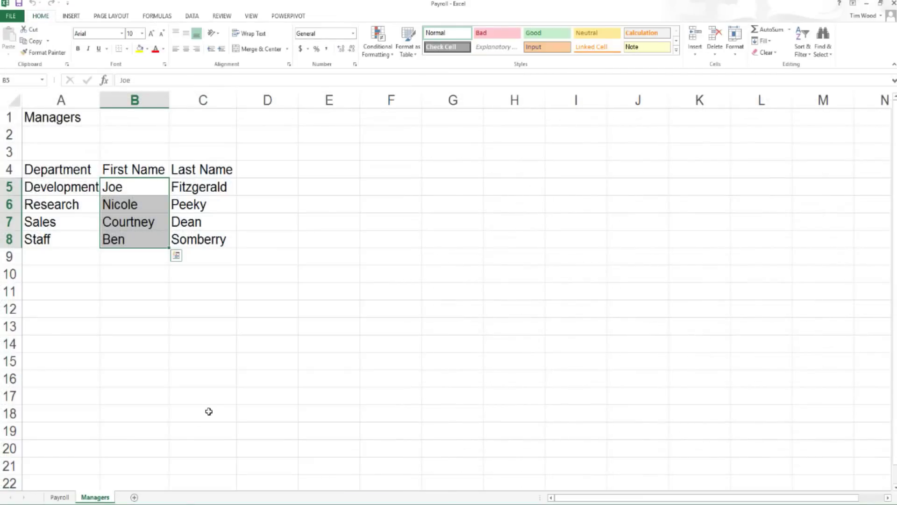
click(90, 216)
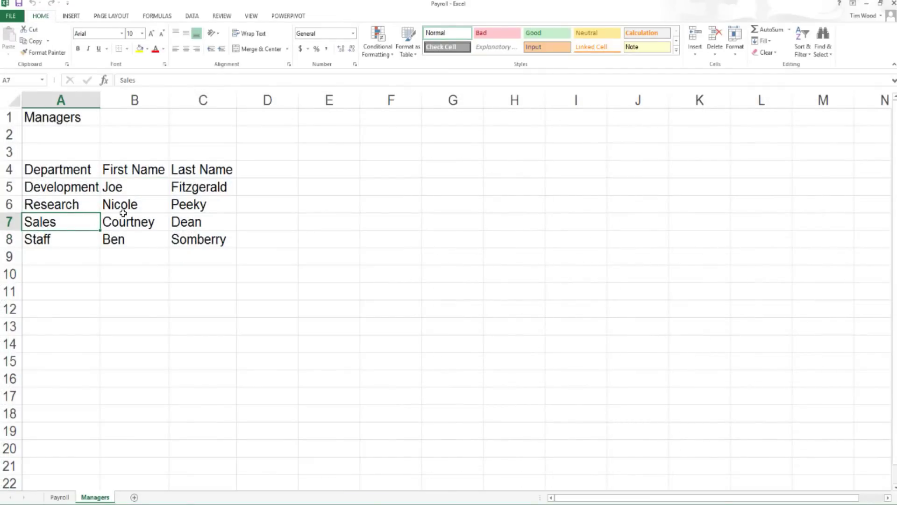
click(288, 16)
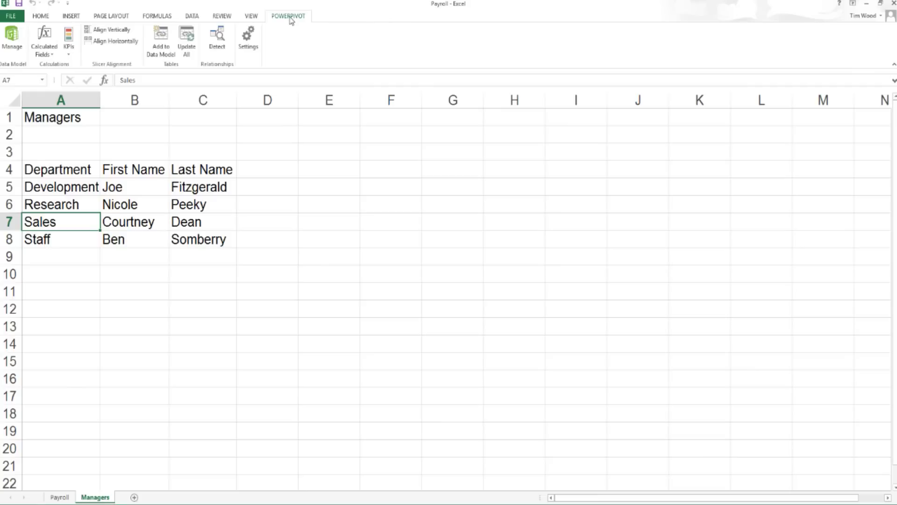
click(161, 40)
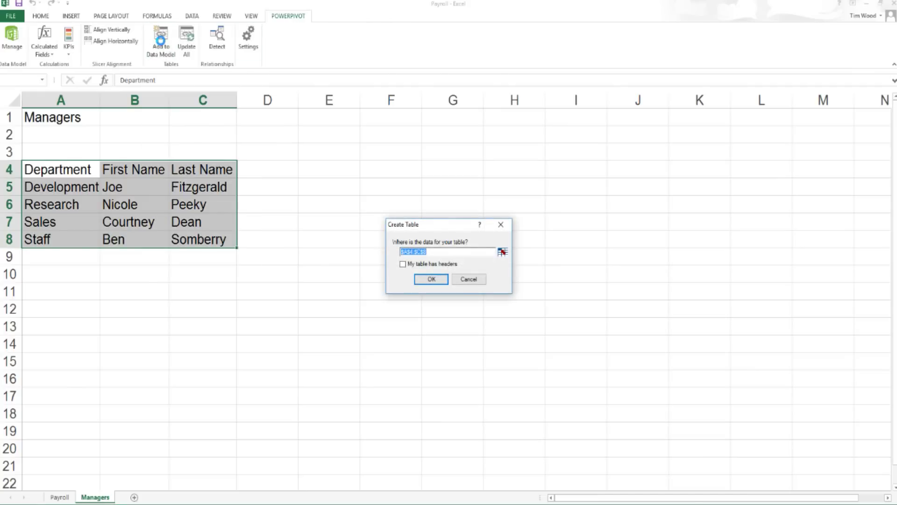
click(402, 265)
click(431, 279)
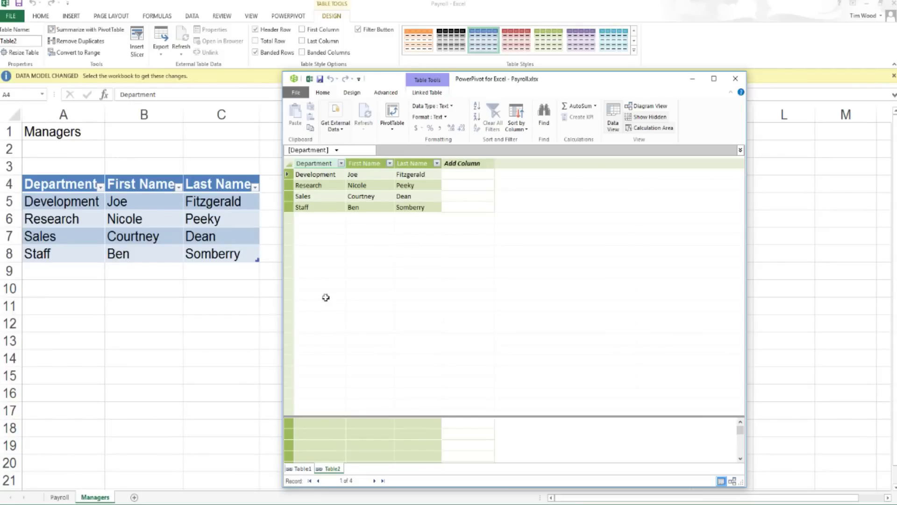
drag(524, 89, 456, 53)
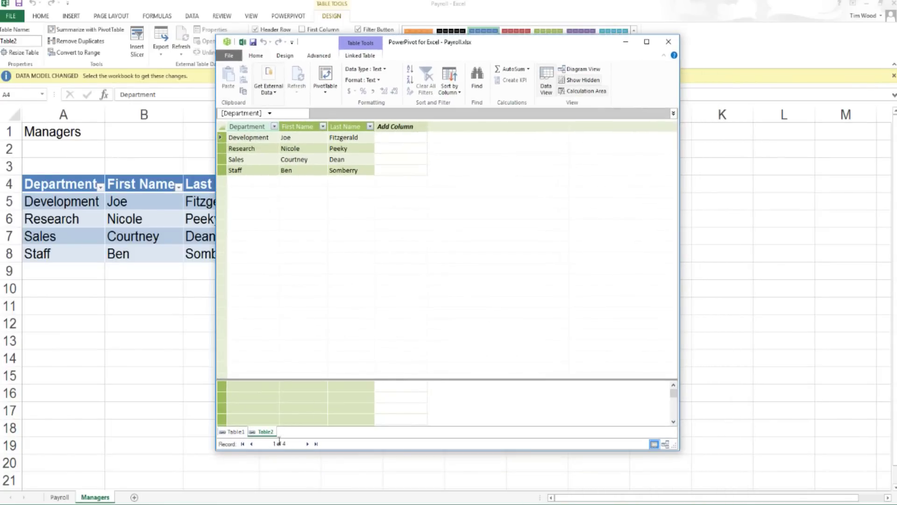
Step: Compare the two linked tables in the data model and rename Table1 as Payroll
click(236, 431)
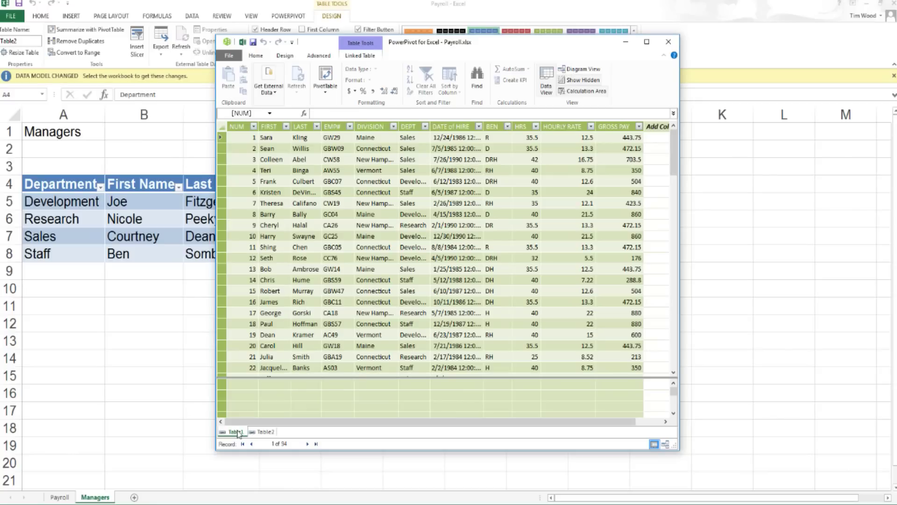
click(260, 432)
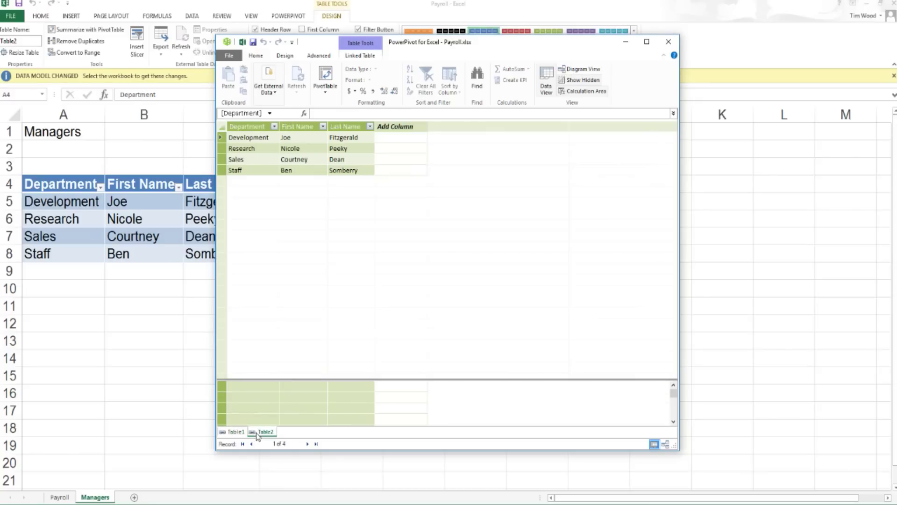
click(237, 432)
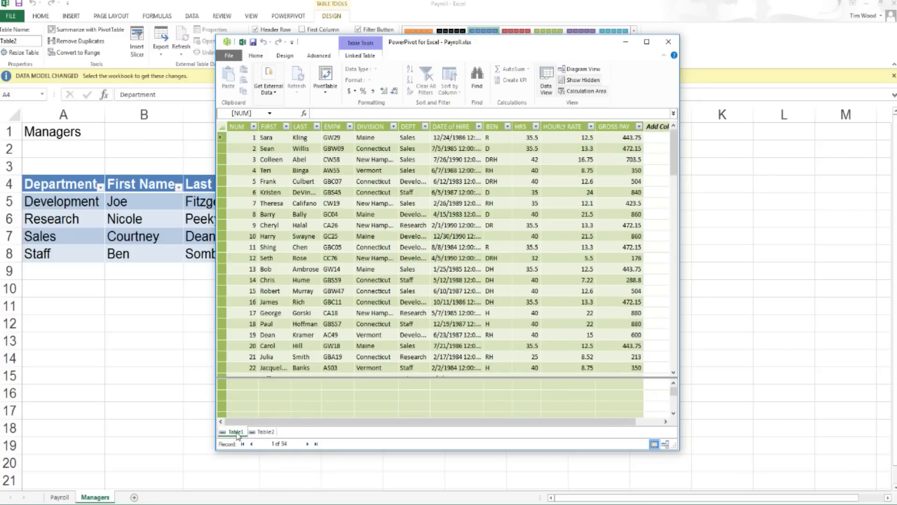
right_click(238, 433)
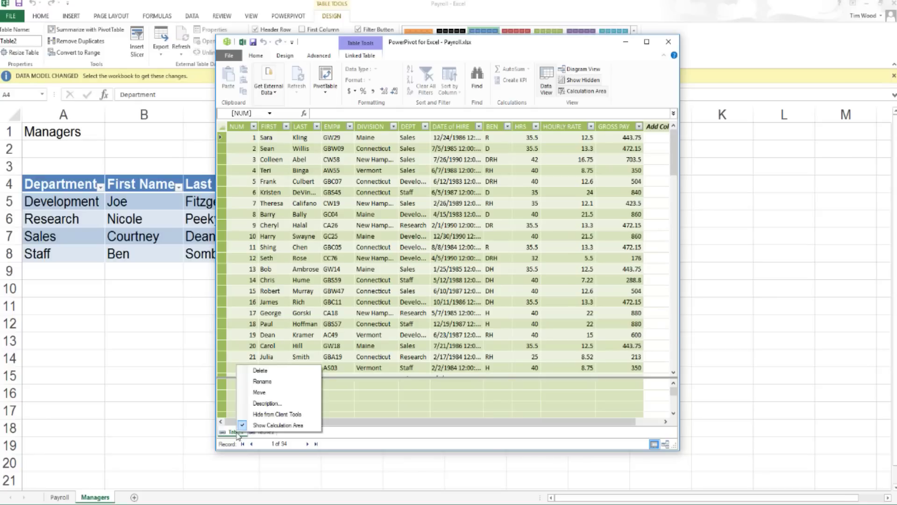
click(273, 383)
text(Payroll)
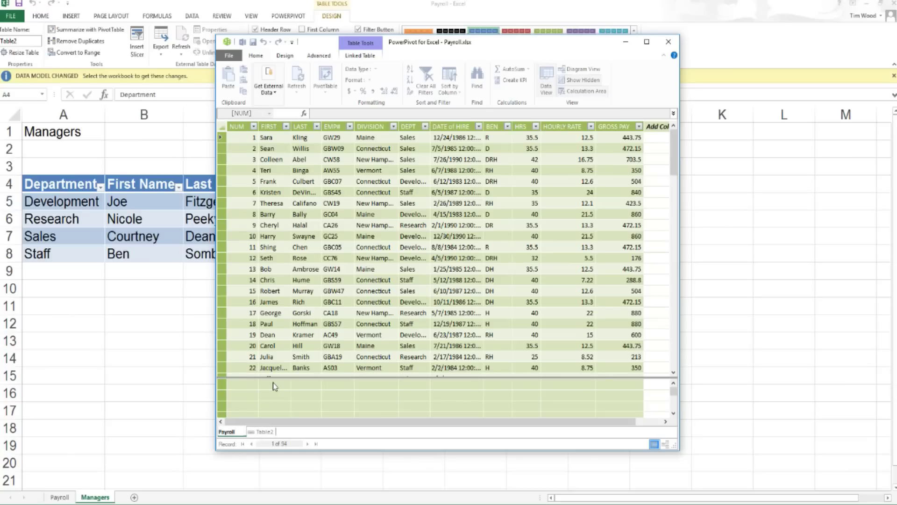
key(Return)
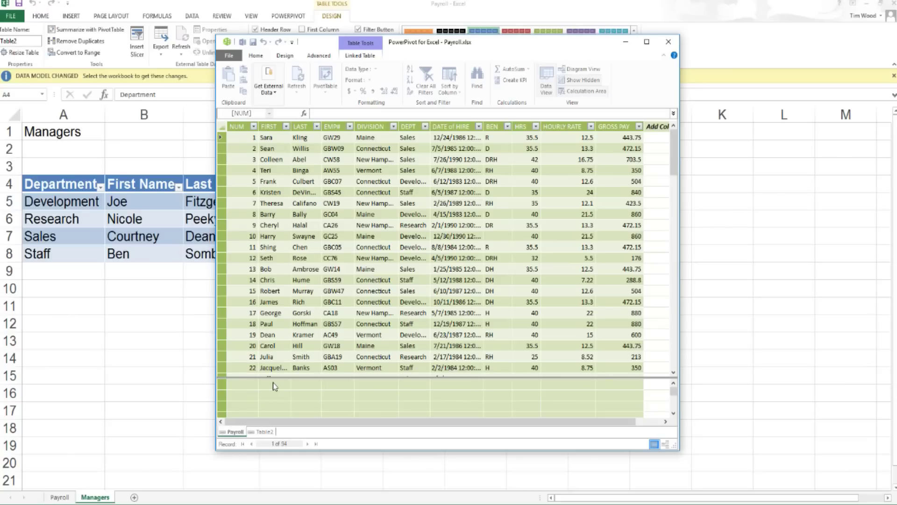
Step: Rename Table2 in the data model as Managers and check the contents of both renamed tables
right_click(265, 433)
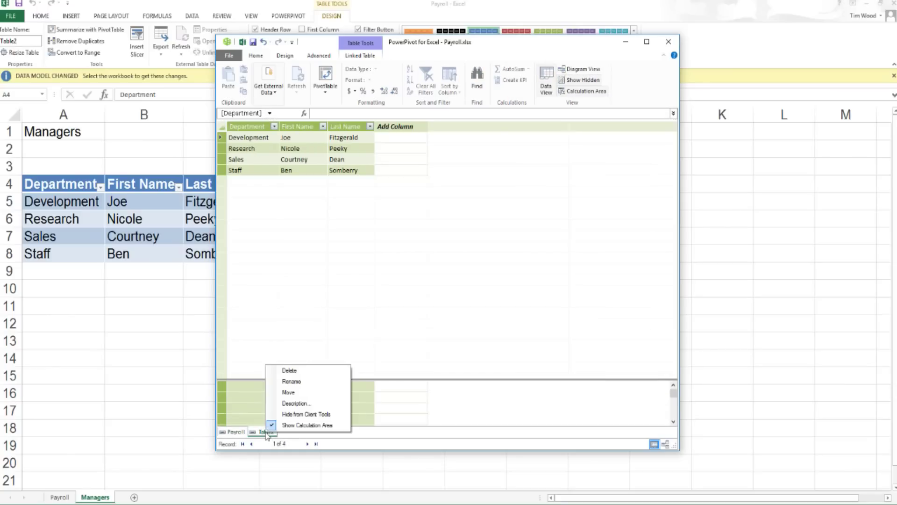
click(298, 384)
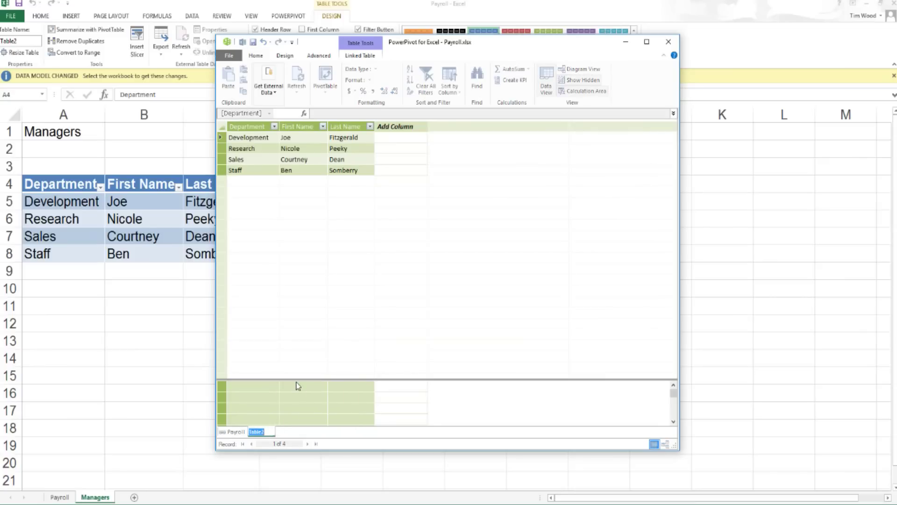
text(Managers)
key(Return)
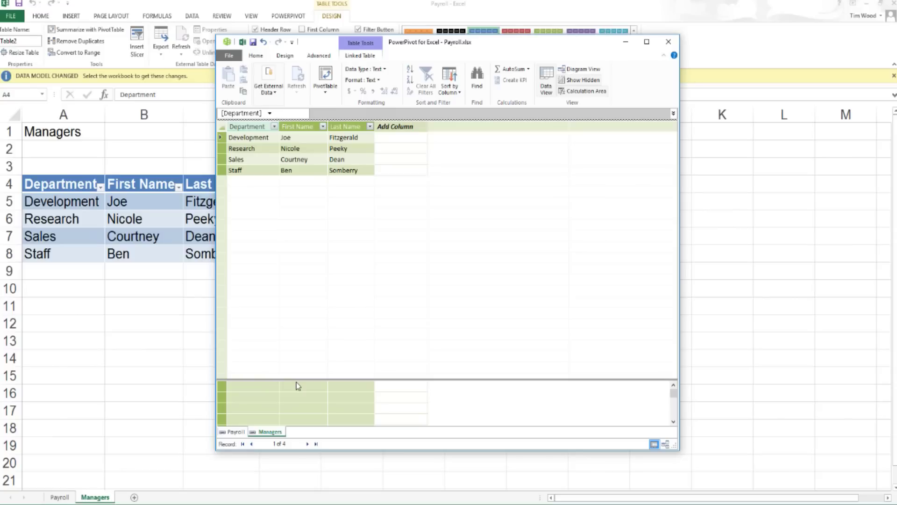
click(236, 431)
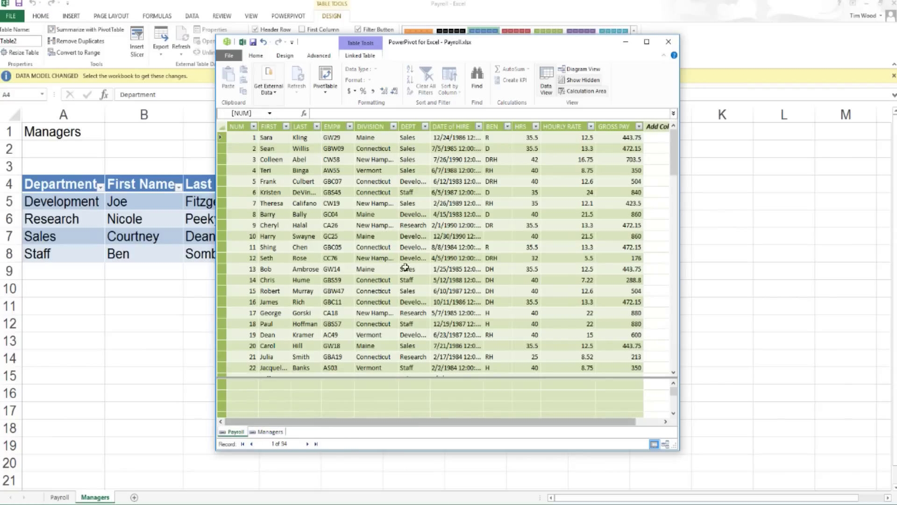
click(268, 431)
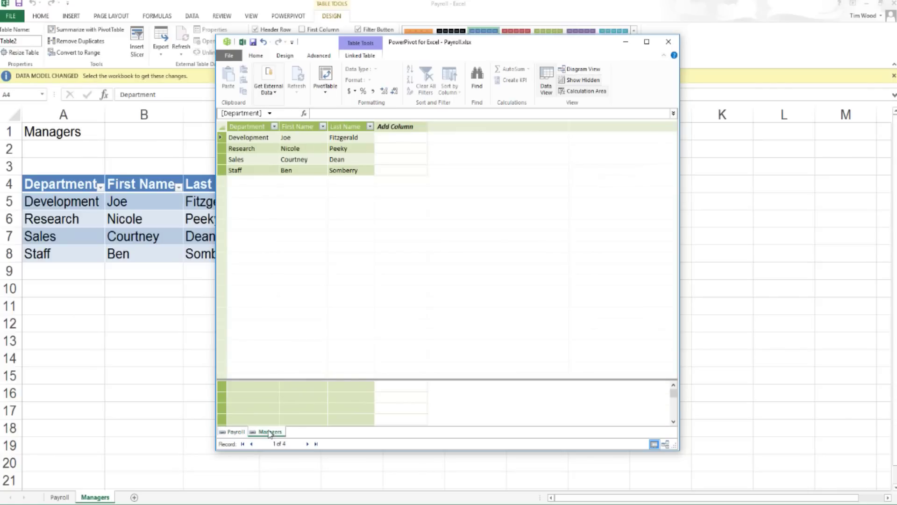
Step: Create a PivotTable from the data model on a new worksheet and enlarge the sheet view
click(236, 431)
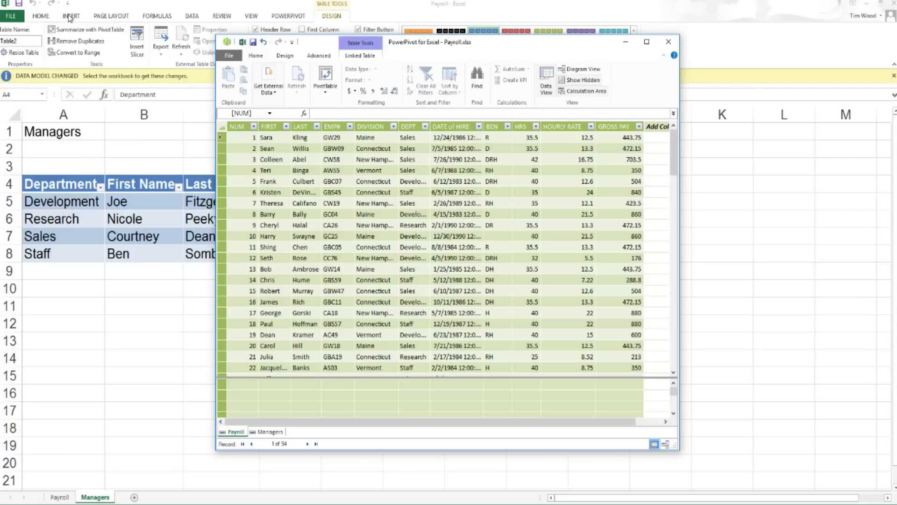
click(326, 92)
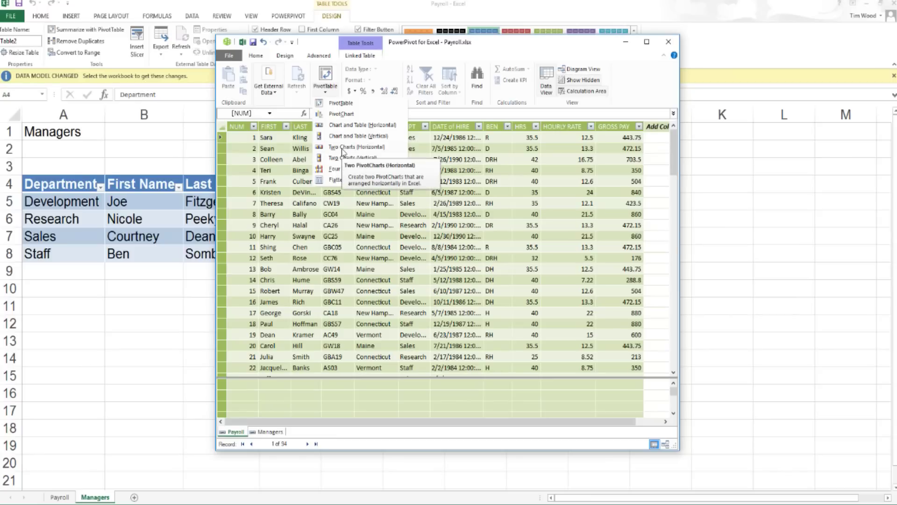
click(339, 103)
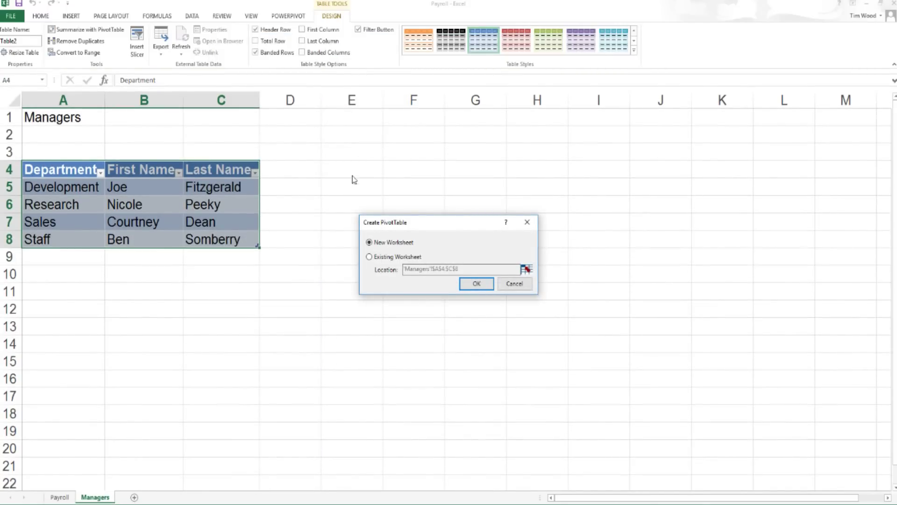
click(369, 258)
click(369, 242)
click(475, 284)
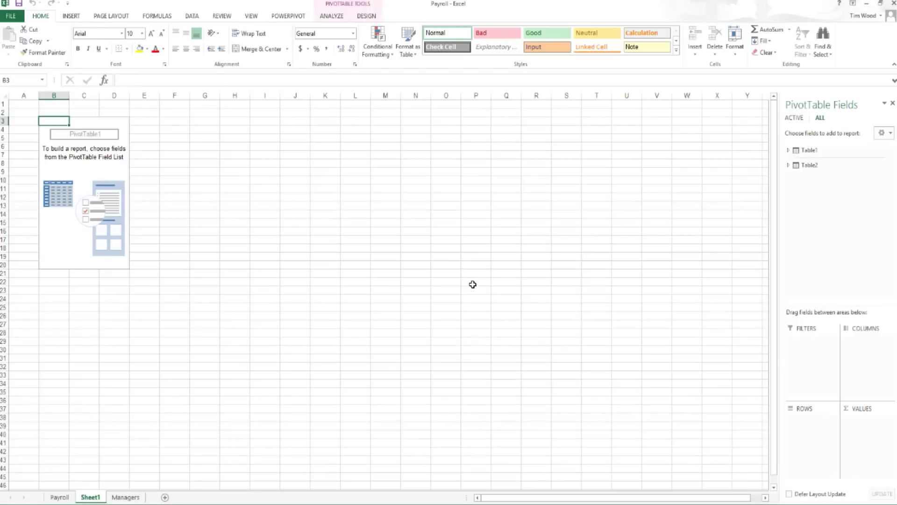
ctrl+scroll(473, 284, up, 6)
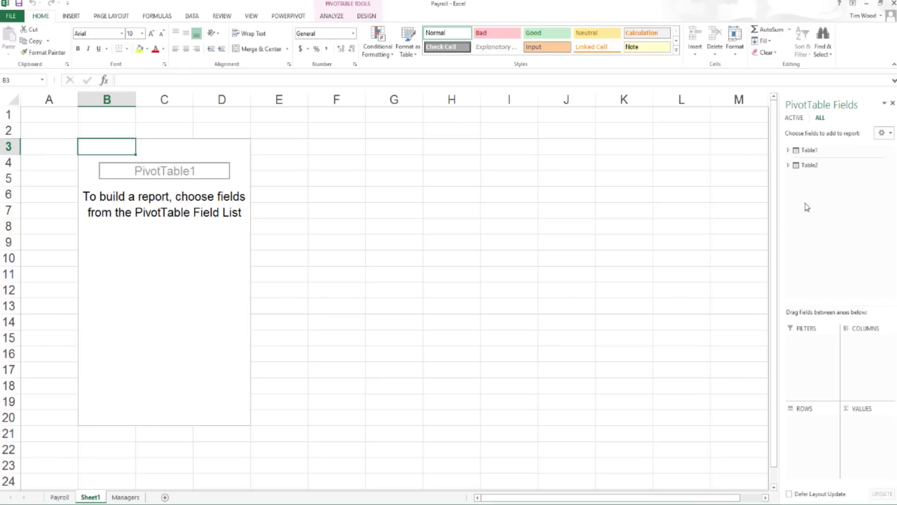
Step: Review the fields of Table1 and Table2, and lay out the PivotTable with DIVISION as rows and DEPT as columns
click(790, 152)
click(790, 152)
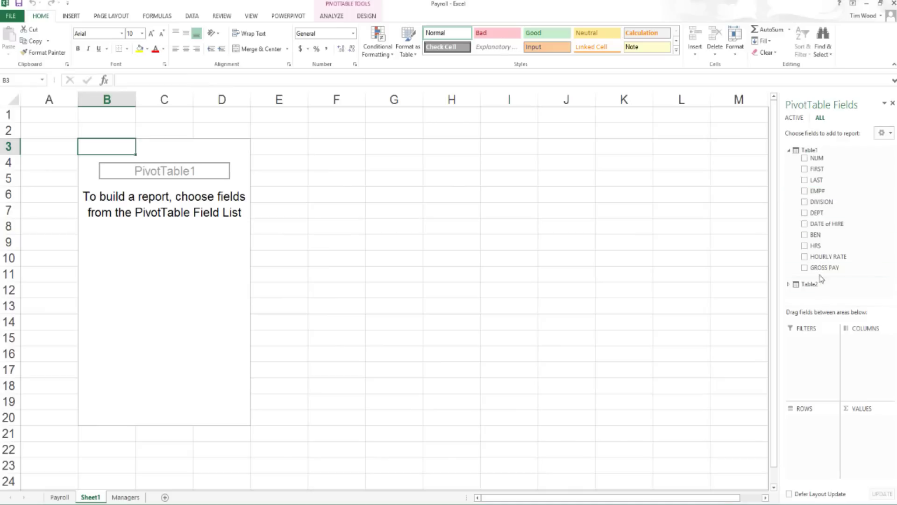
click(789, 285)
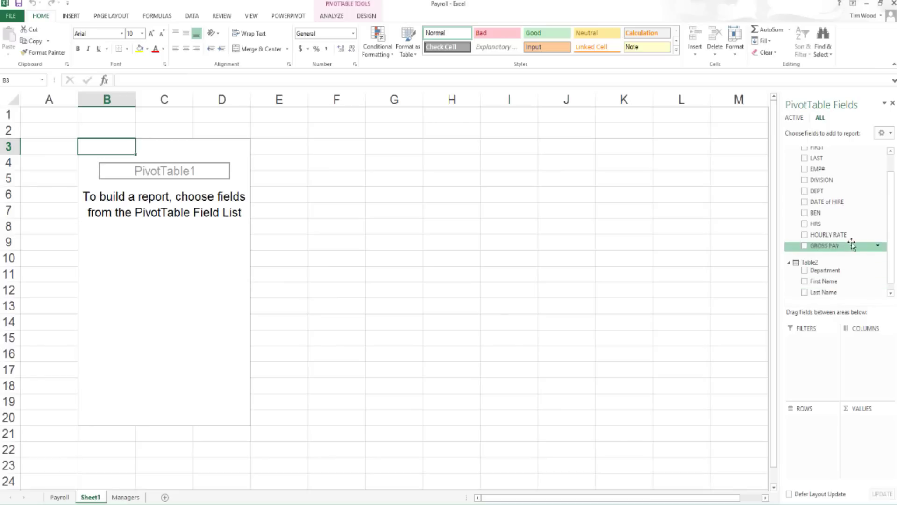
scroll(844, 248, up, 1)
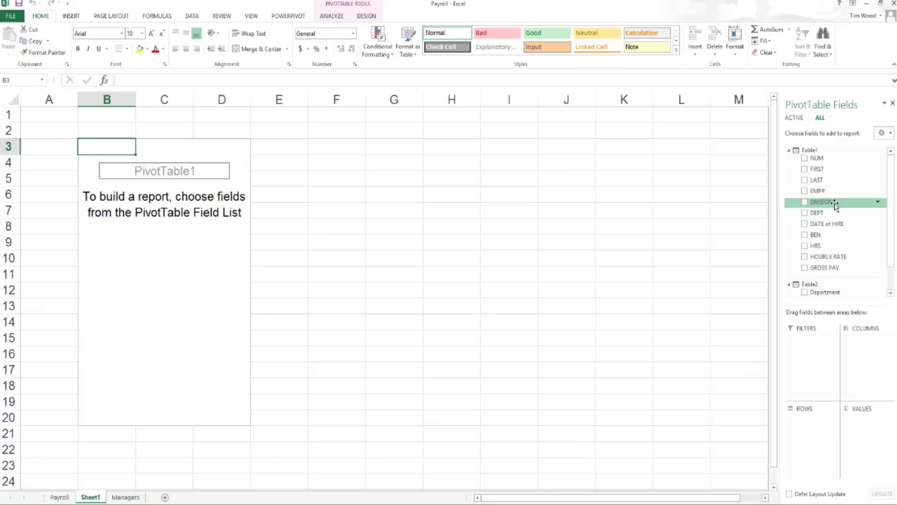
scroll(822, 219, down, 1)
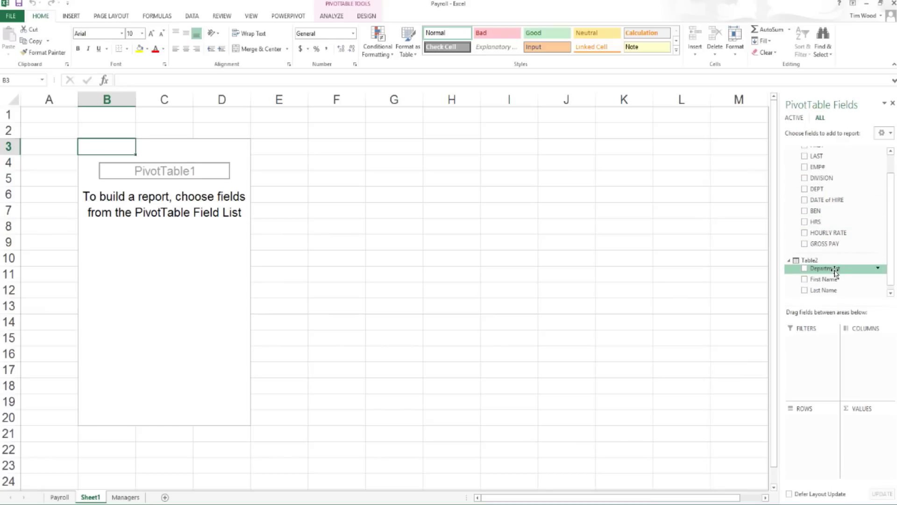
scroll(842, 232, up, 1)
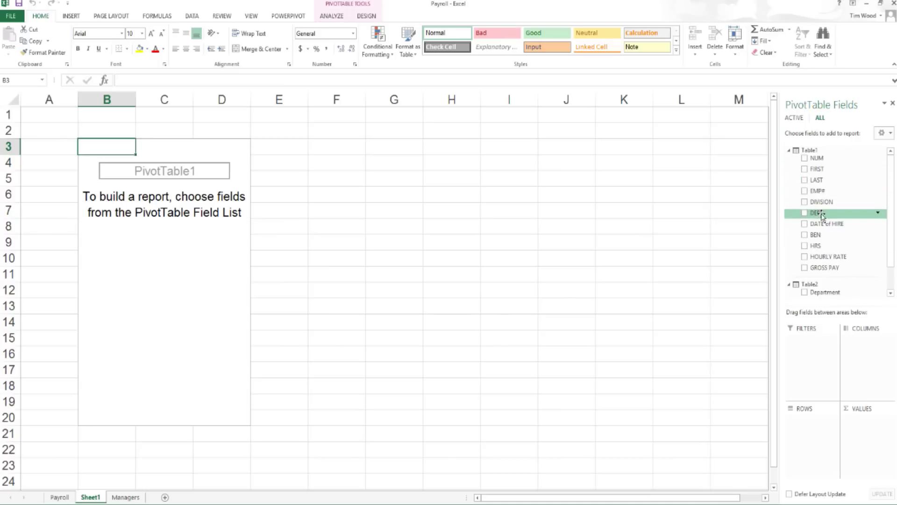
drag(824, 205, 812, 422)
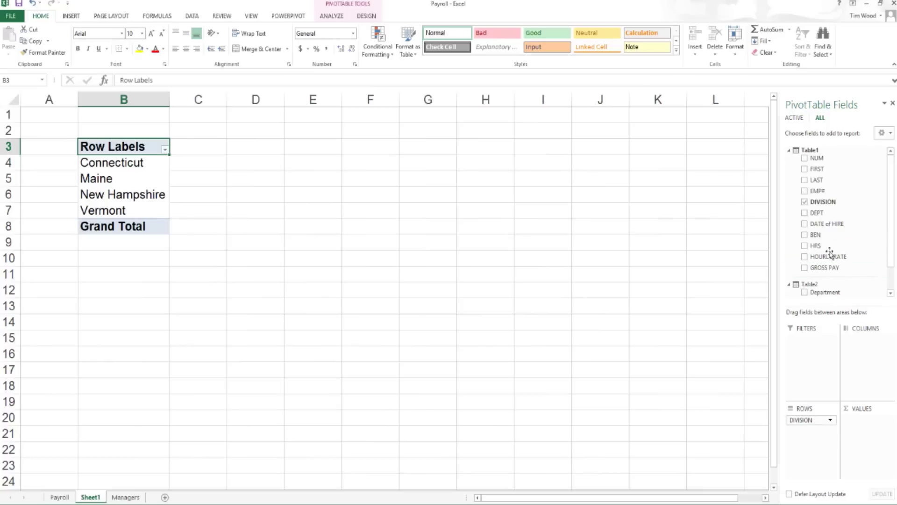
drag(818, 212, 865, 348)
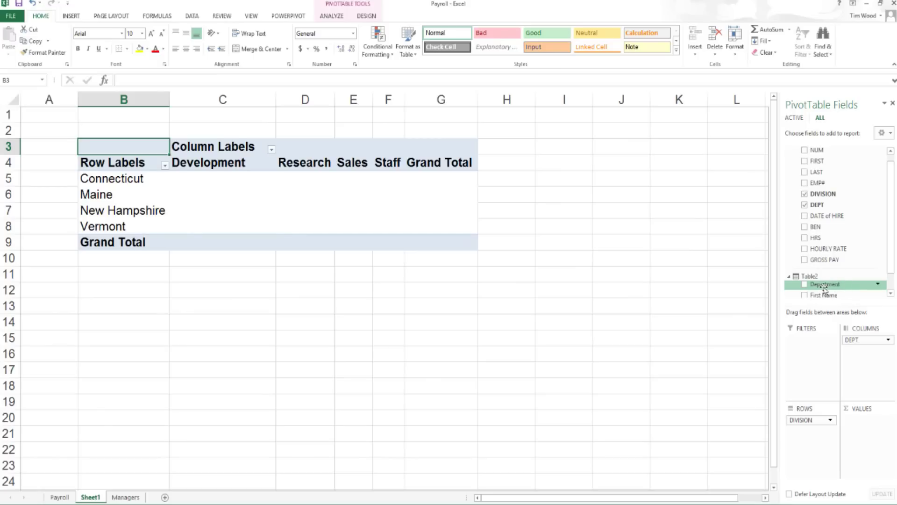
scroll(825, 289, up, 1)
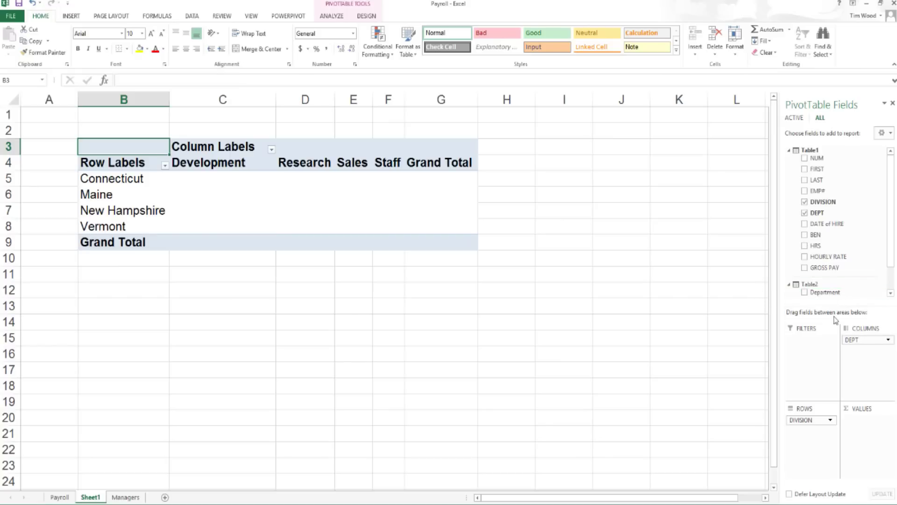
drag(892, 251, 892, 269)
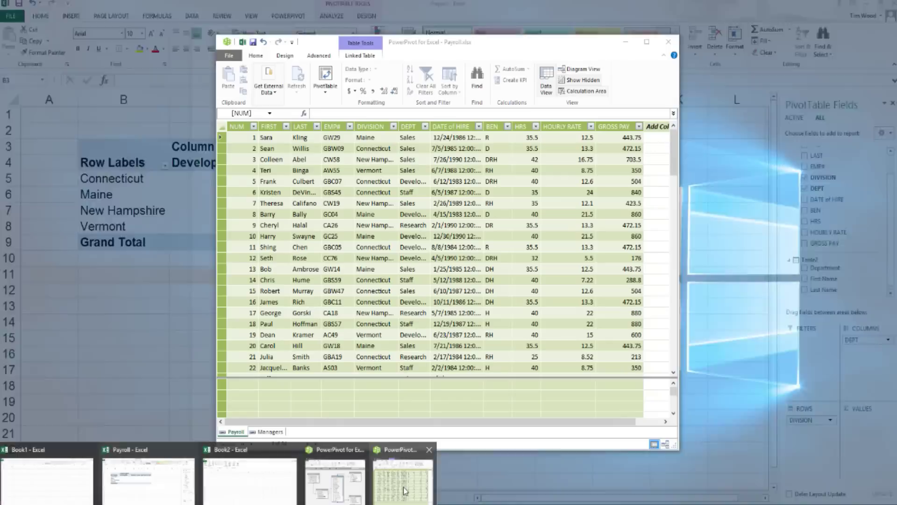
Step: Switch to the Payroll workbook's PowerPivot window, show the data model as a diagram, and reposition the Managers and Payroll tables
click(410, 476)
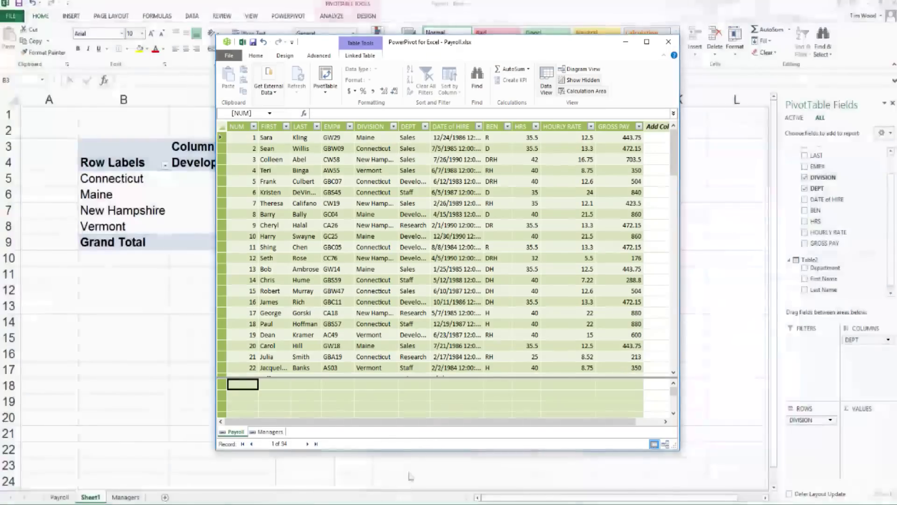
click(580, 69)
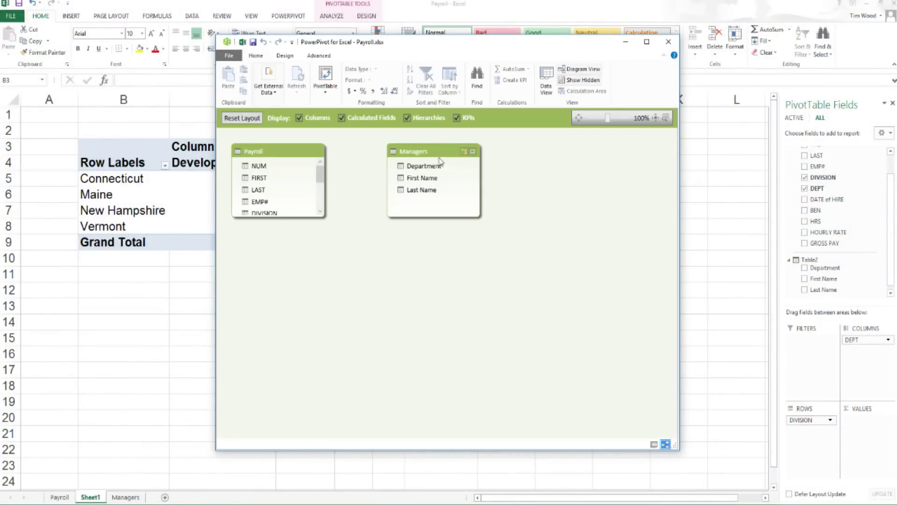
drag(430, 150, 497, 204)
drag(265, 154, 339, 207)
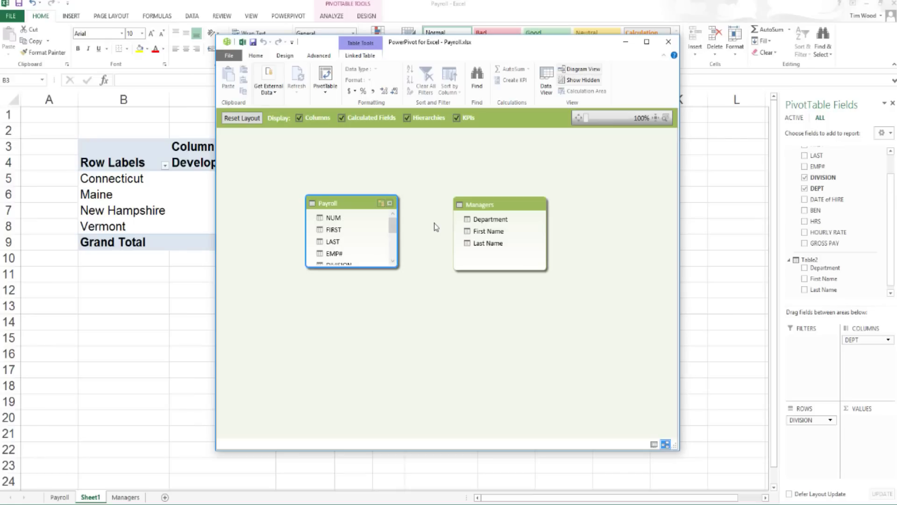
Step: Create a relationship from the Payroll table's DEPT column to the Managers table's Department column, and check the linked columns
click(392, 262)
click(393, 262)
click(393, 261)
click(339, 245)
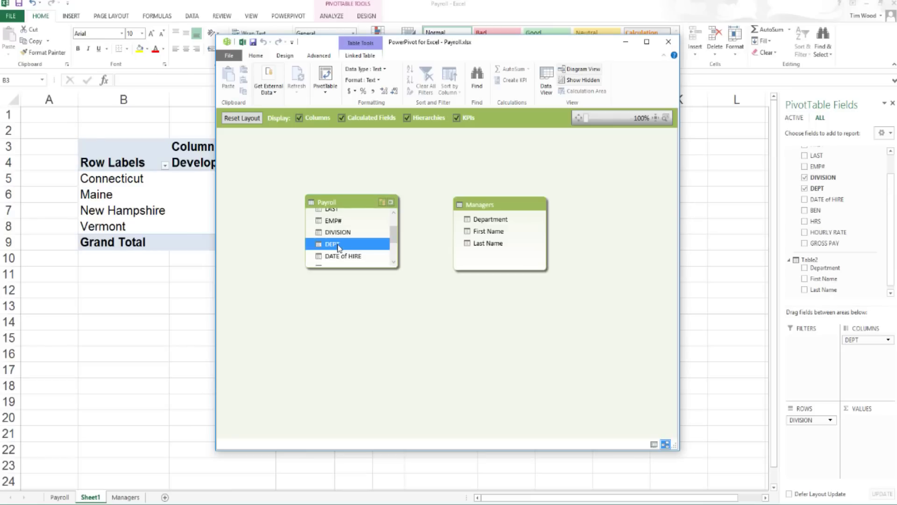
right_click(339, 247)
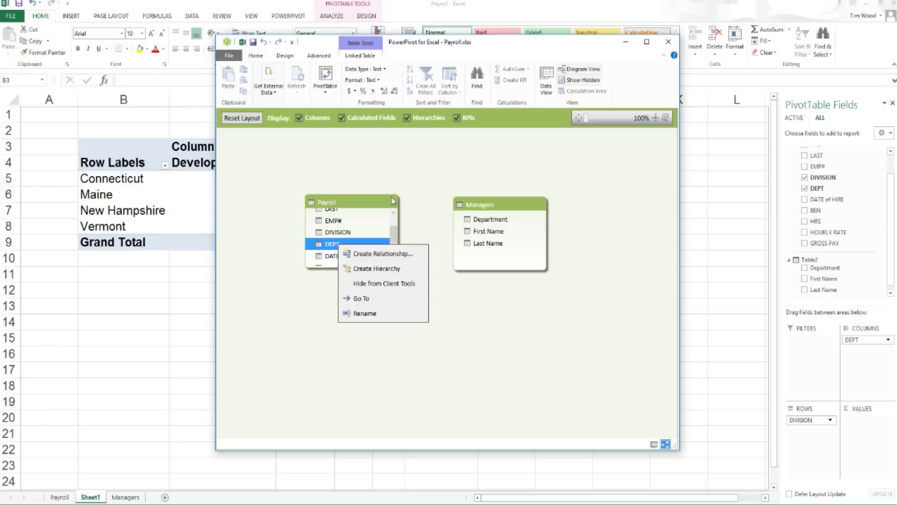
click(370, 255)
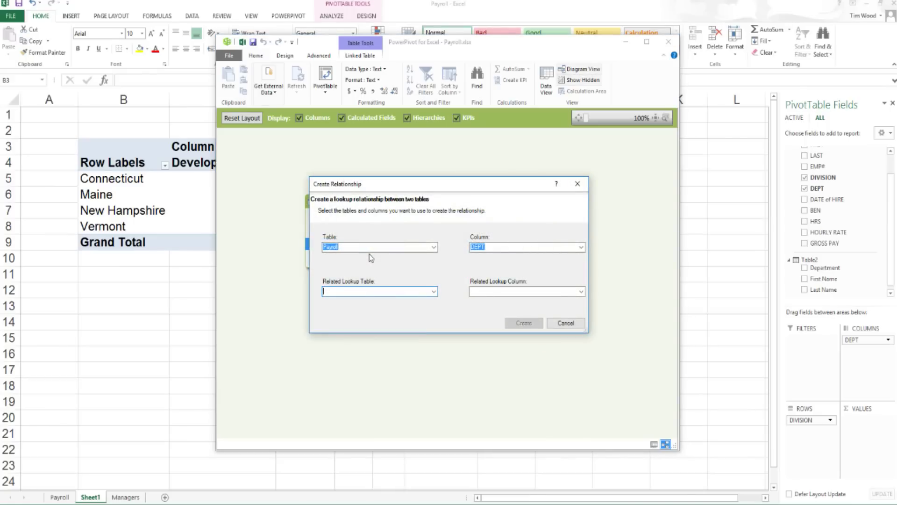
click(435, 292)
click(423, 301)
click(581, 292)
click(570, 300)
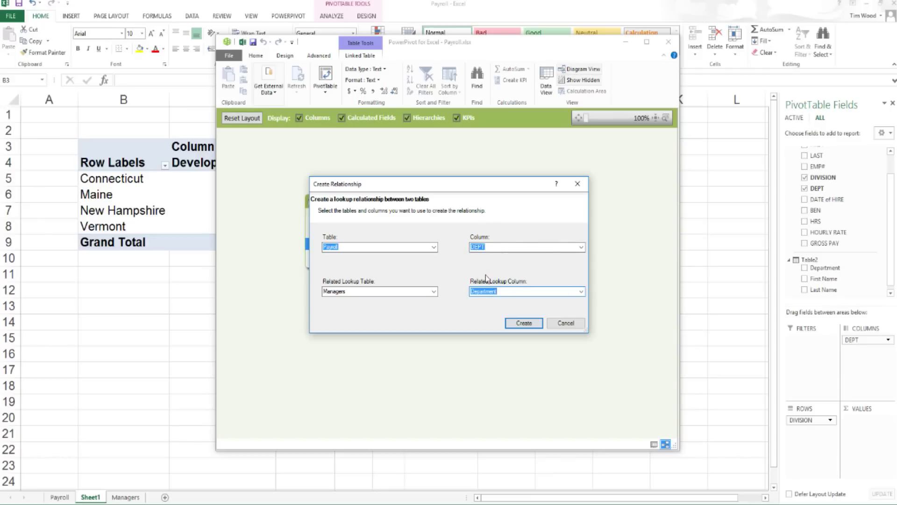
click(524, 323)
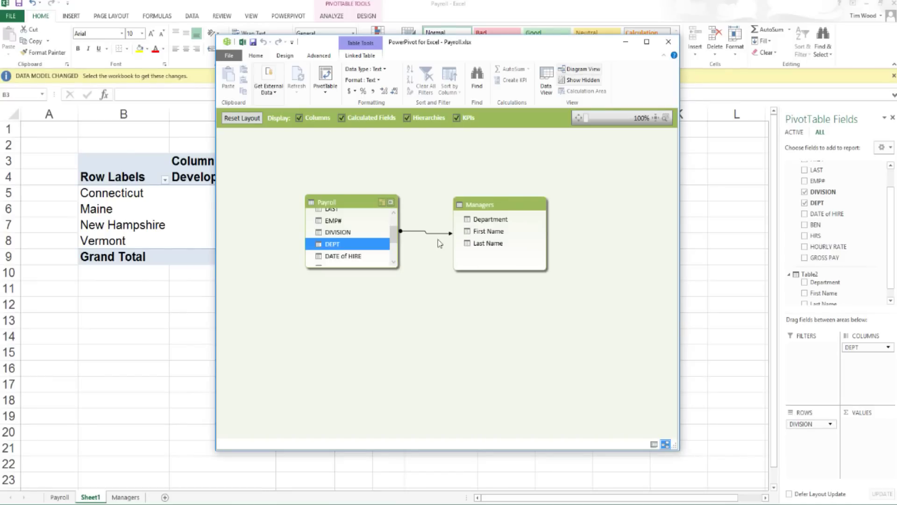
mouse_move(431, 237)
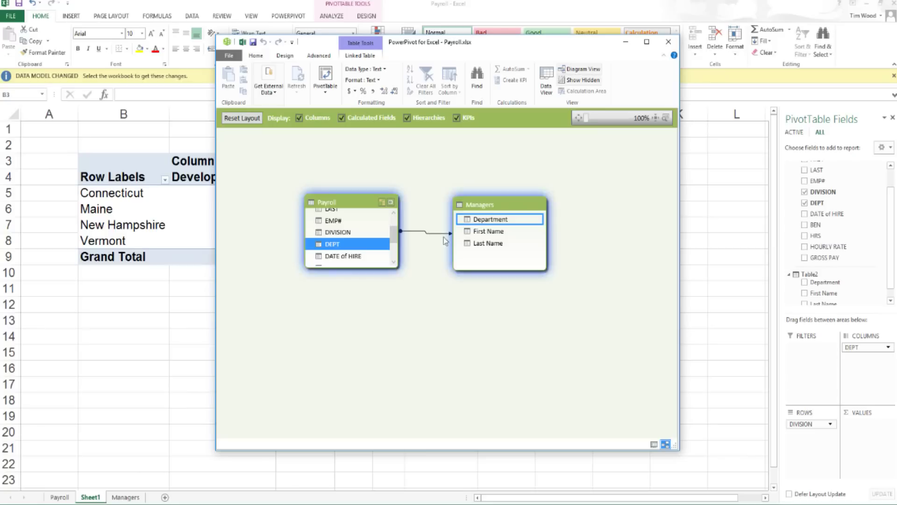
Step: Return to the PivotTable and replace the DEPT column field and DIVISION row field with Table2's Department as rows
click(696, 320)
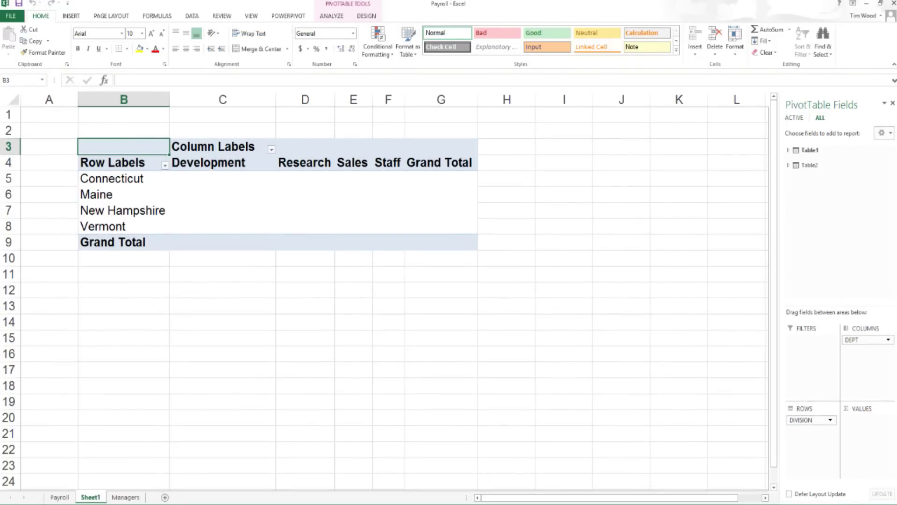
drag(860, 340, 748, 341)
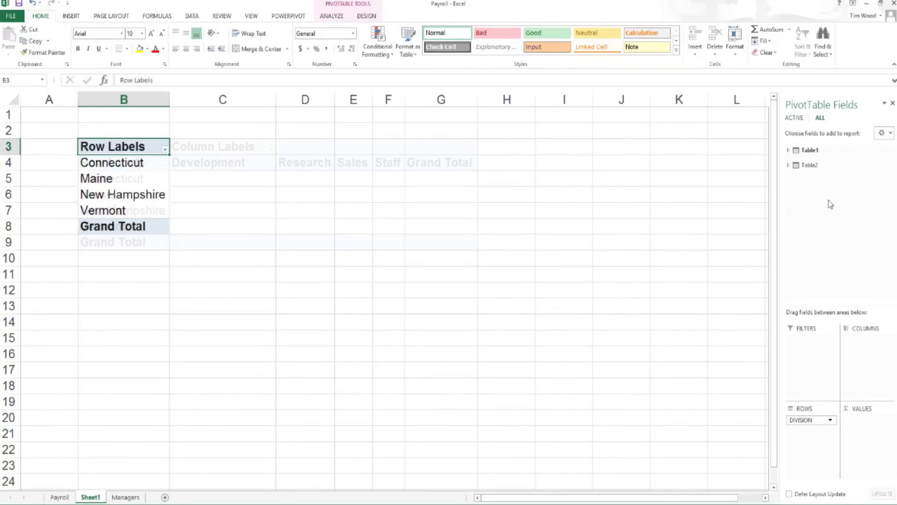
click(789, 165)
drag(830, 174, 813, 430)
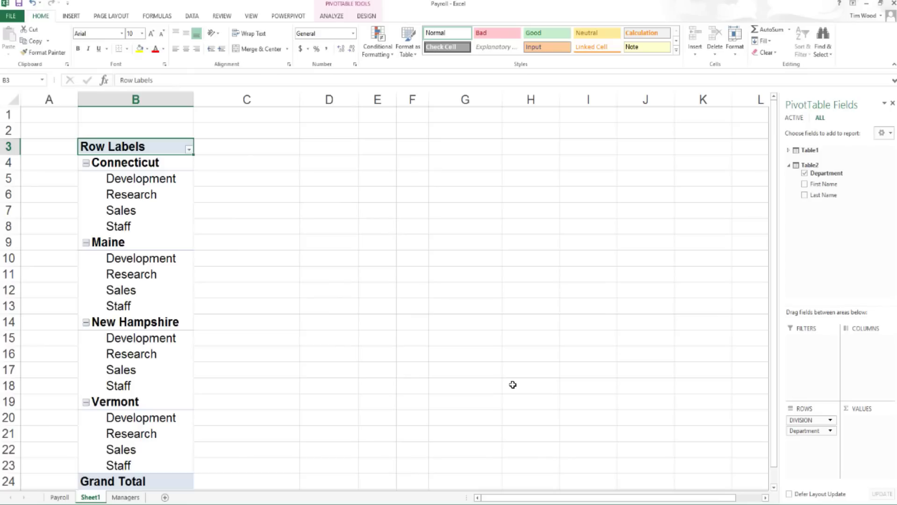
drag(800, 420, 742, 426)
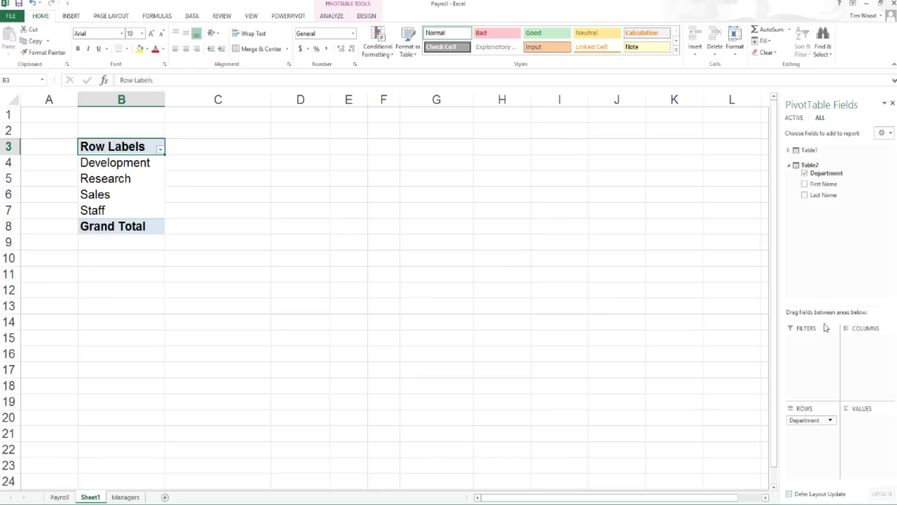
Step: Add a count of Table1's EMP# as values, and nest Table2's First Name and Last Name under Department in the rows
click(789, 150)
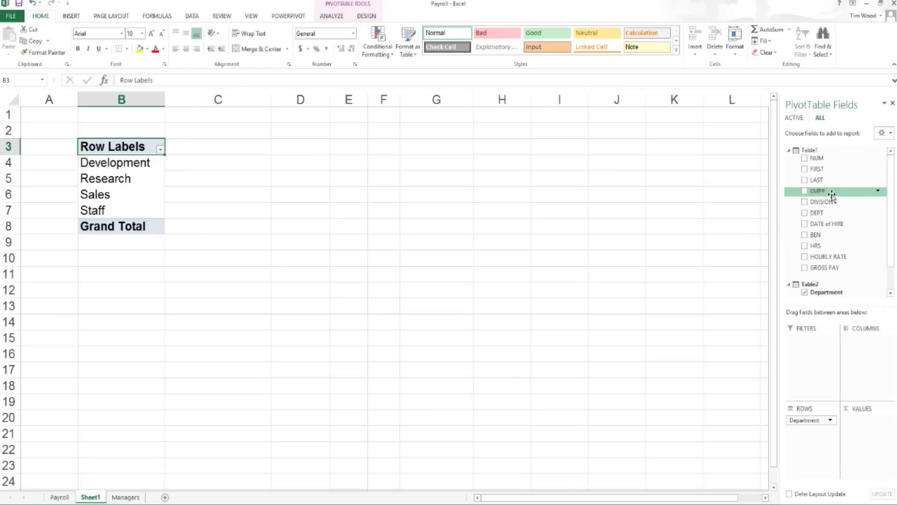
drag(827, 192, 873, 423)
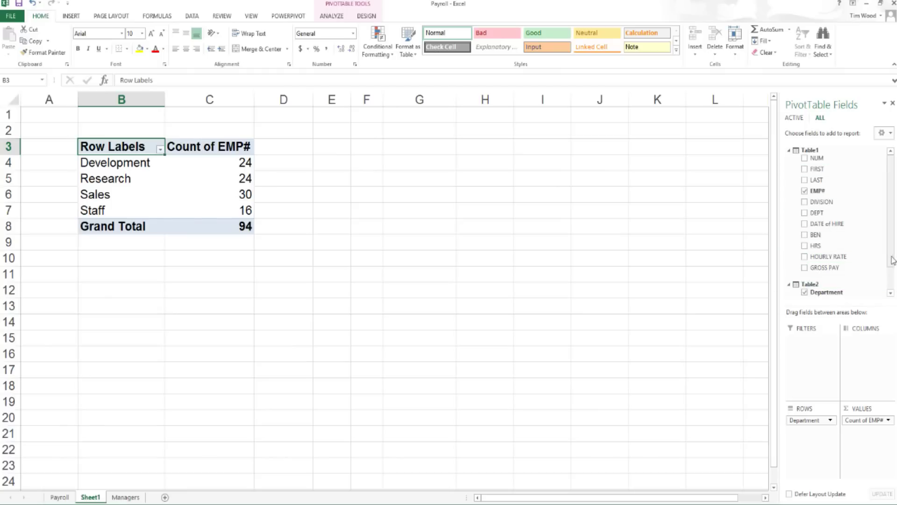
scroll(894, 259, down, 1)
drag(823, 275, 820, 430)
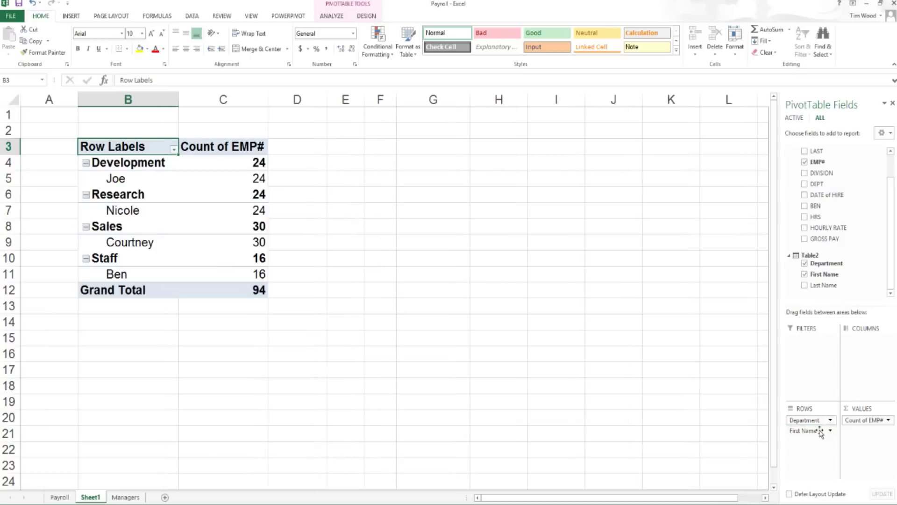
drag(829, 286, 818, 435)
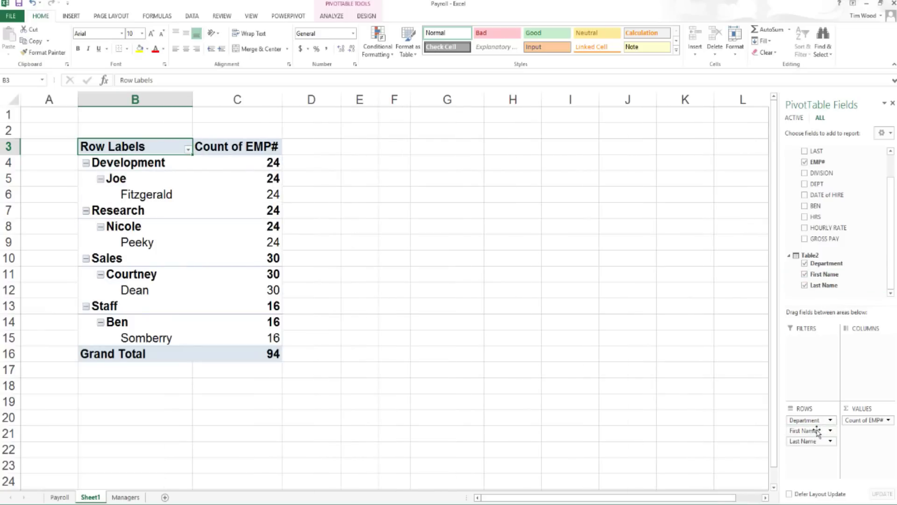